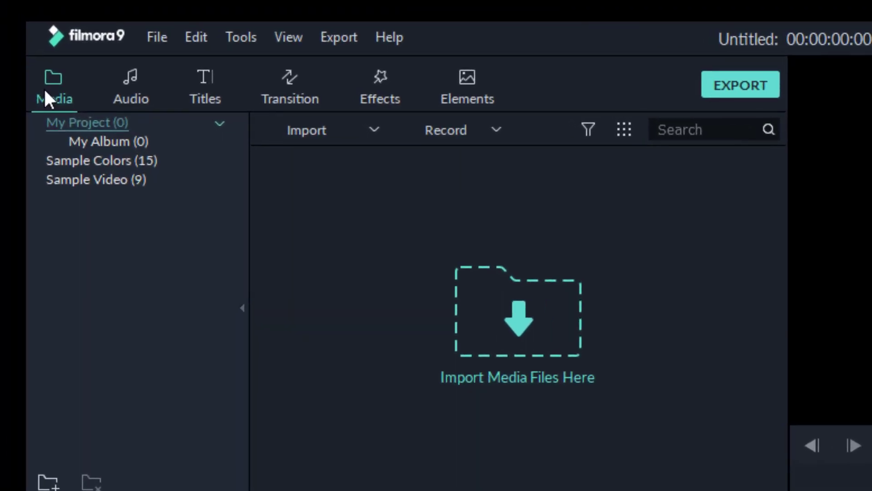
Browse the audio library and the title templates.
left_click(135, 87)
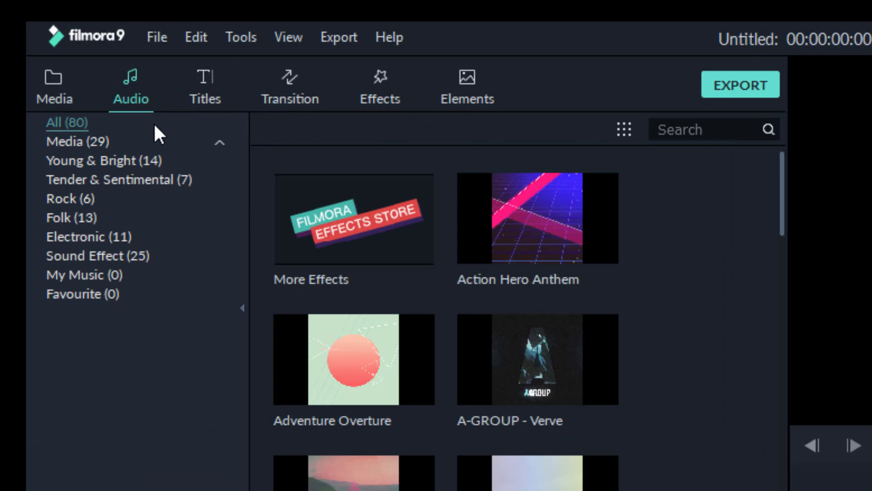
scroll(380, 295, "down", 15)
scroll(380, 320, "up", 15)
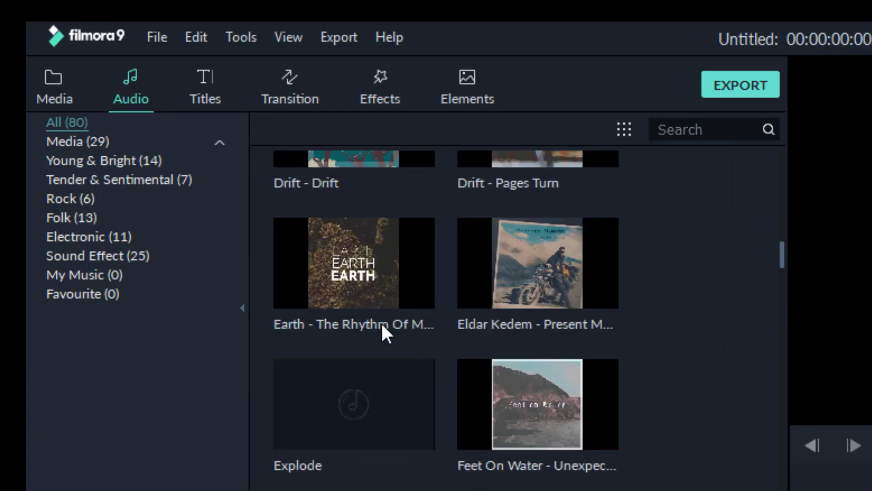
left_click(210, 101)
scroll(409, 296, "down", 10)
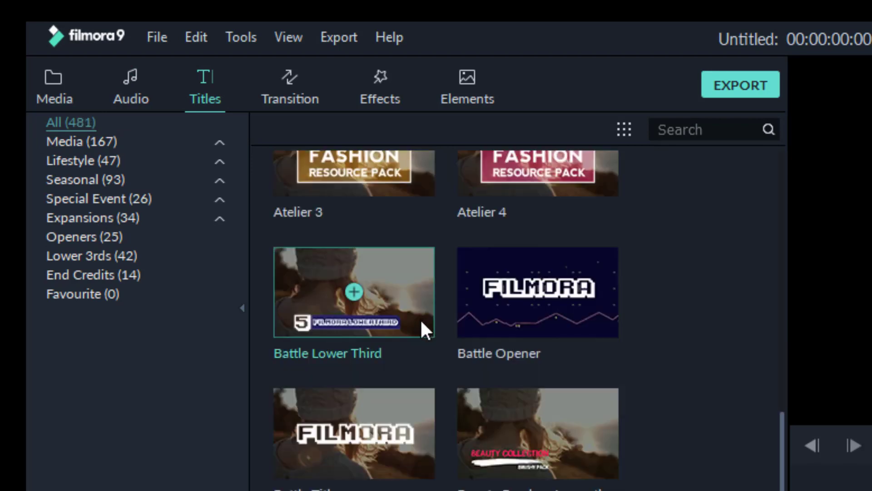
scroll(422, 320, "up", 10)
Browse the available transitions, including the Action Pack group.
left_click(313, 101)
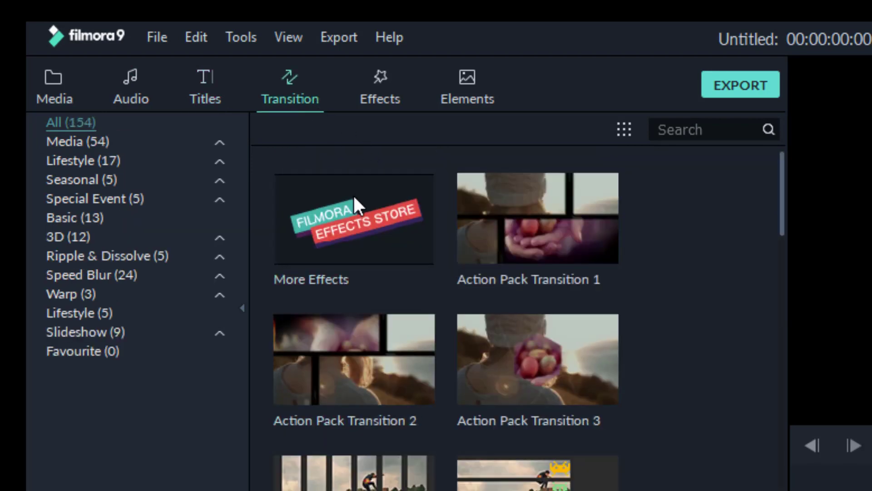
scroll(380, 330, "down", 4)
scroll(380, 330, "up", 2)
scroll(380, 330, "down", 1)
scroll(340, 229, "up", 4)
scroll(341, 248, "up", 2)
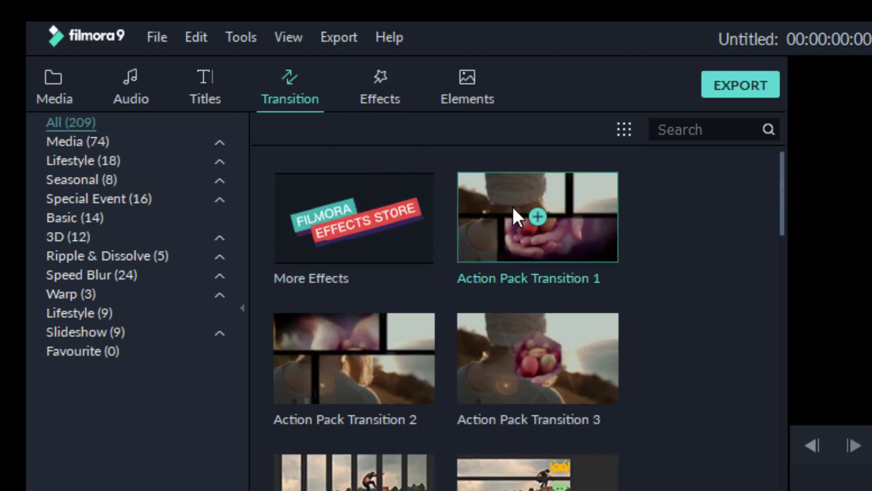
Look over the effects library and the element graphics.
left_click(398, 80)
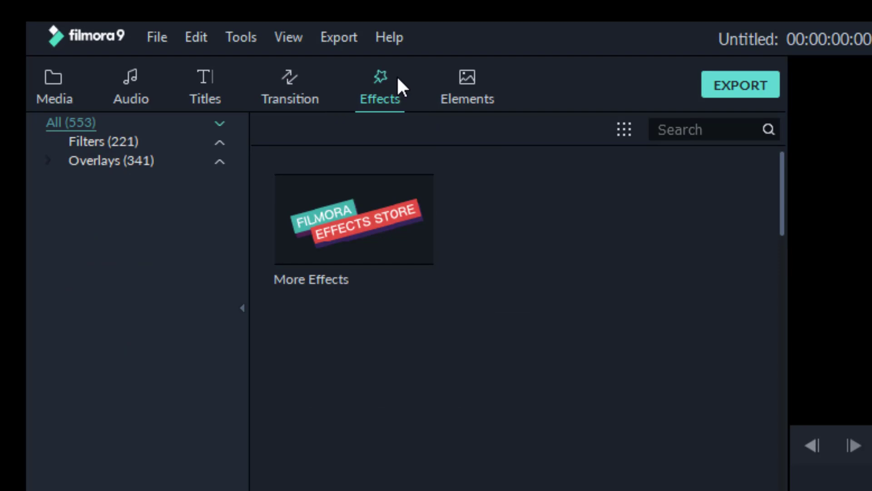
left_click(456, 96)
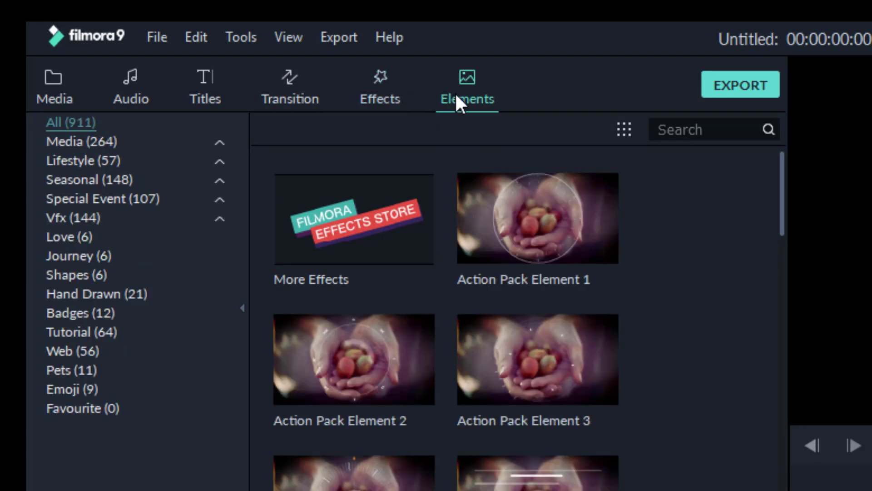
scroll(390, 290, "down", 9)
scroll(391, 290, "up", 6)
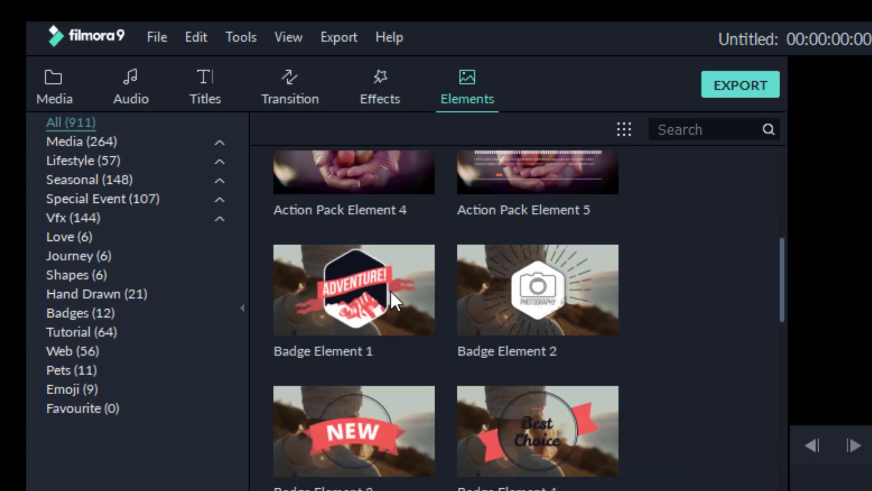
Import the video file "game" from the Desktop into the project's media.
left_click(75, 95)
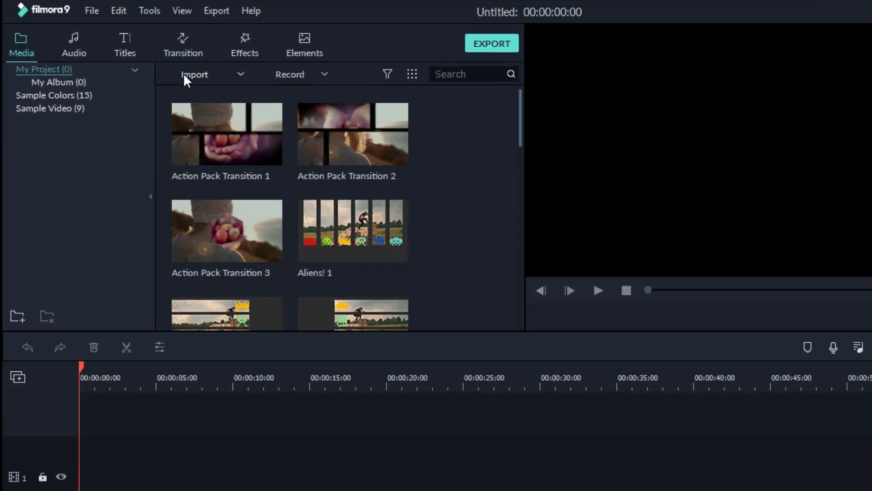
left_click(184, 74)
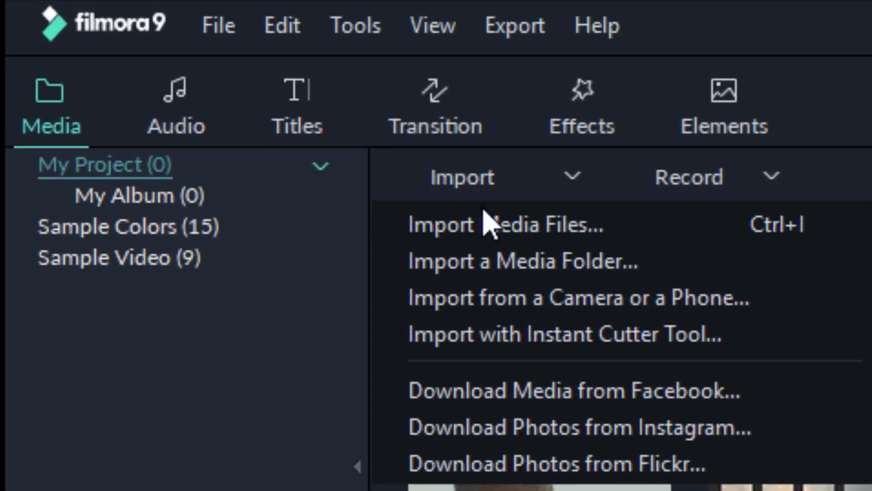
left_click(205, 94)
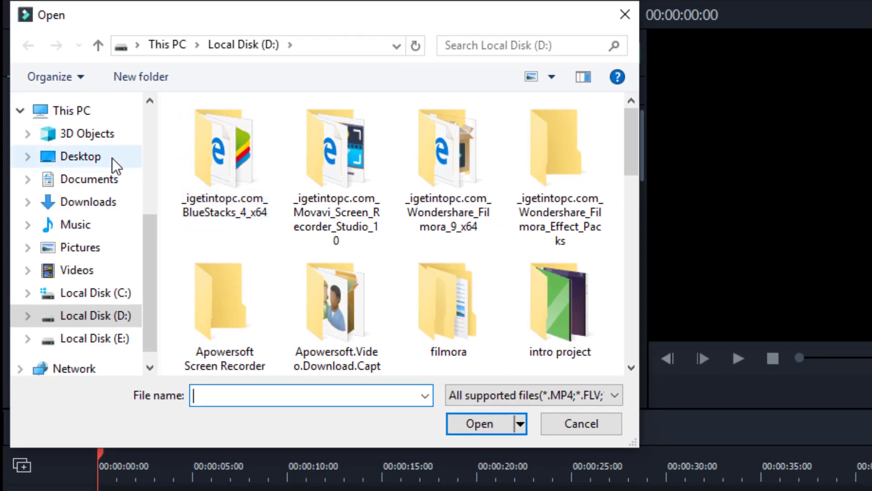
left_click(112, 157)
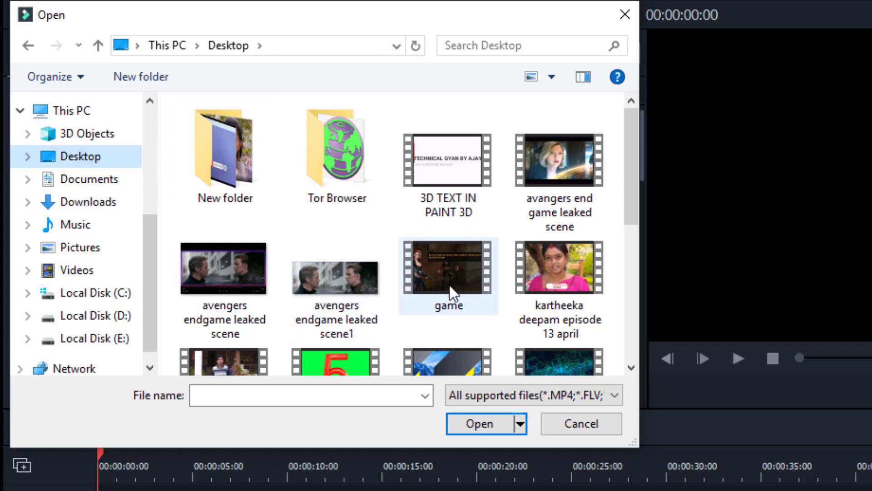
scroll(456, 291, "down", 5)
scroll(449, 286, "up", 5)
left_click(446, 284)
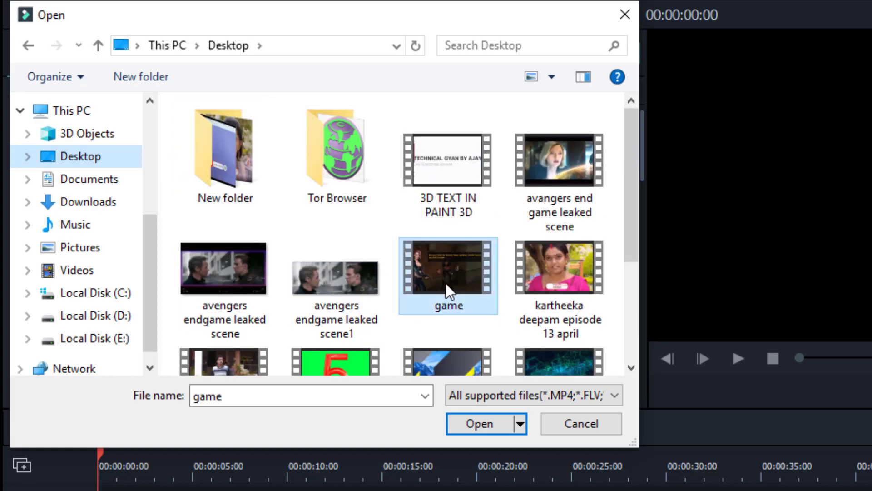
left_click(461, 419)
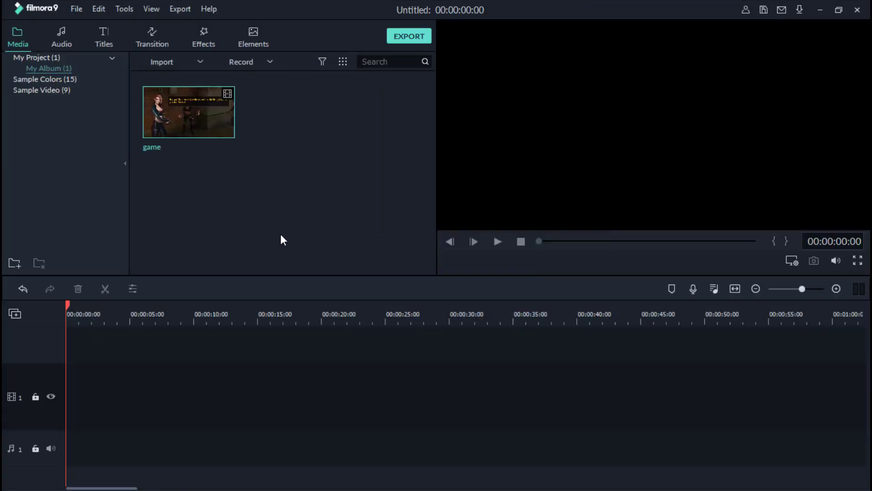
Place the game clip at the start of video track 1, keeping the current project settings instead of matching them to the media.
left_click_drag(178, 119, 33, 413)
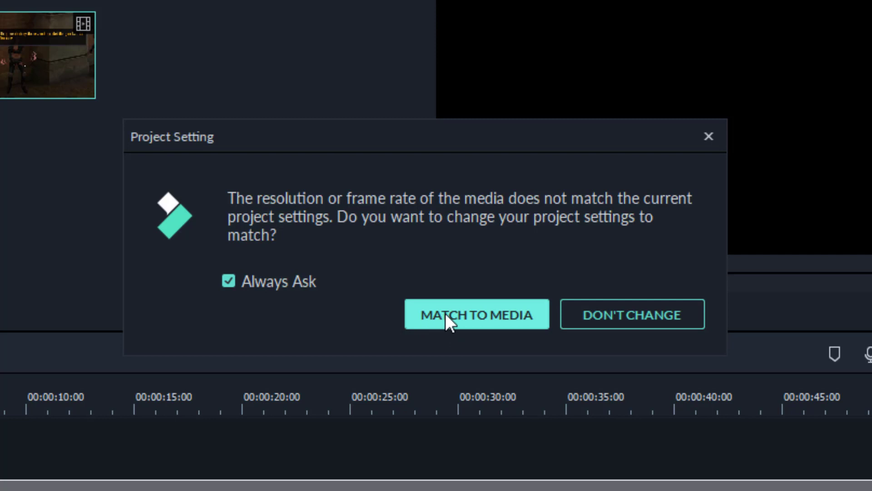
left_click(622, 310)
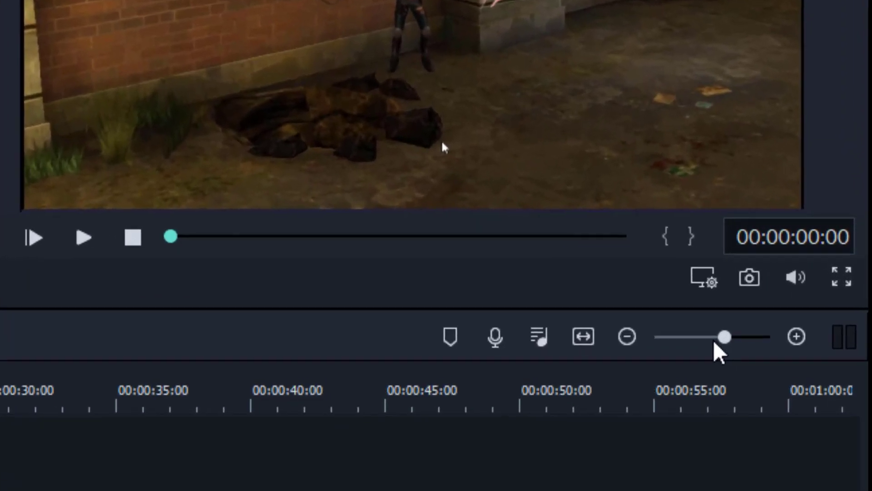
Try out the timeline zoom by shrinking and enlarging the time scale around the game clip.
left_click(712, 338)
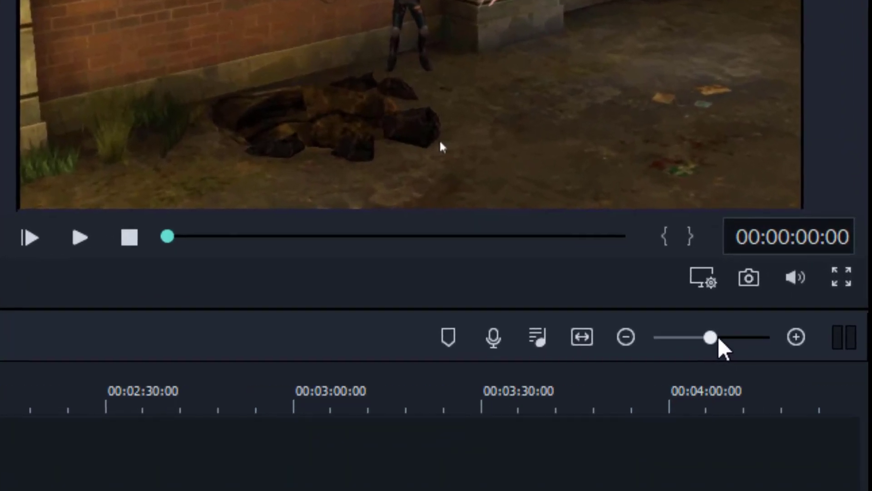
left_click(726, 339)
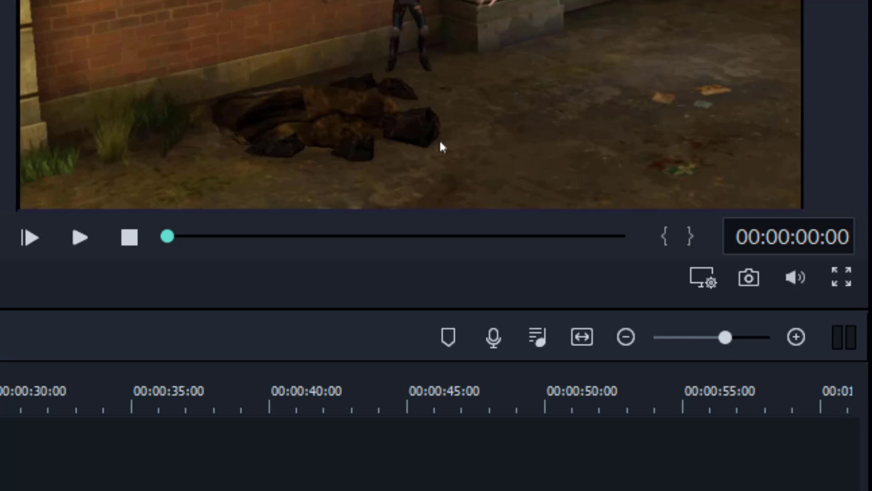
key("ctrl+equal")
key("ctrl+equal")
key("ctrl+equal")
key("ctrl+equal")
key("ctrl+equal")
key("ctrl+minus")
key("ctrl+minus")
key("ctrl+minus")
key("ctrl+minus")
Split the game clip on video track 1 at 00:00:30:04.
left_click_drag(212, 80, 190, 75)
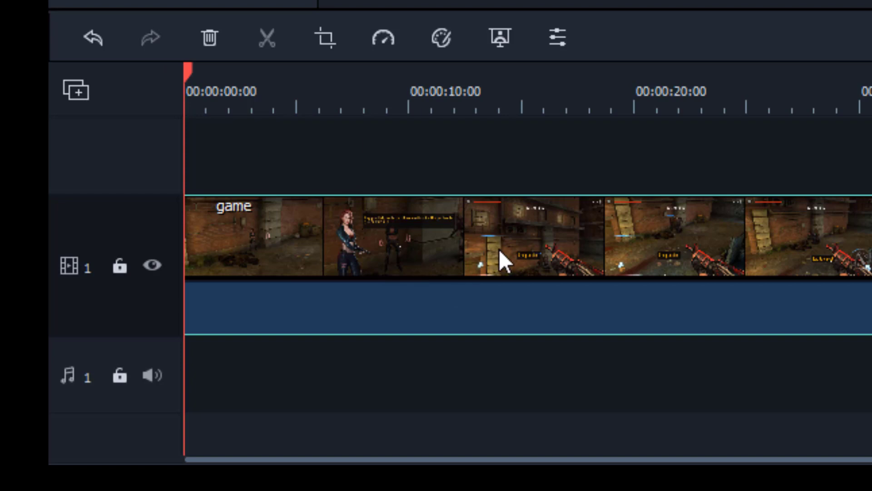
left_click_drag(189, 70, 322, 75)
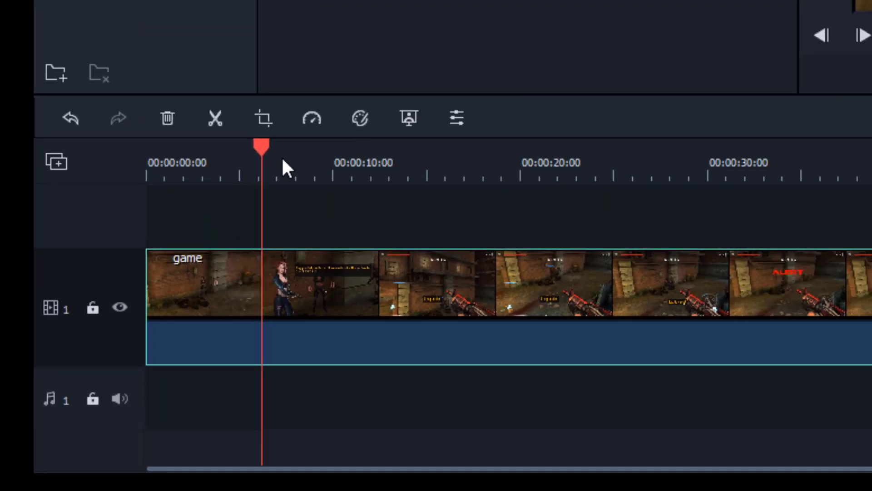
left_click_drag(283, 158, 713, 213)
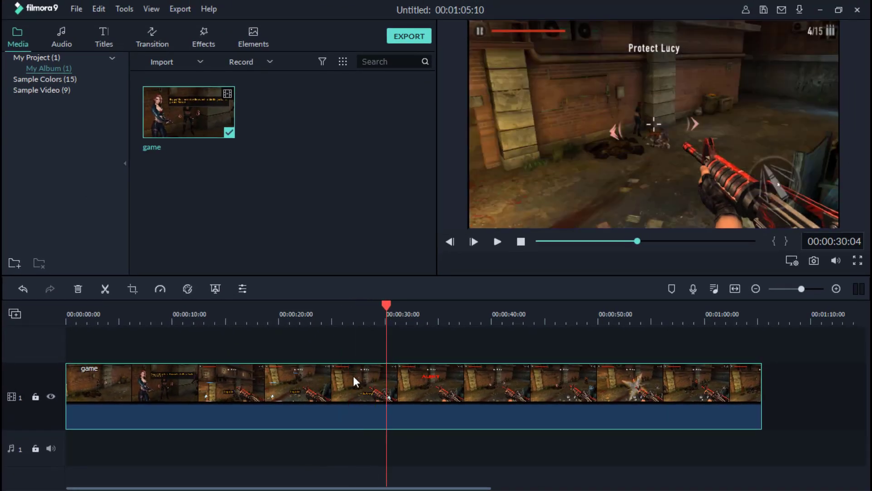
key("ctrl+s")
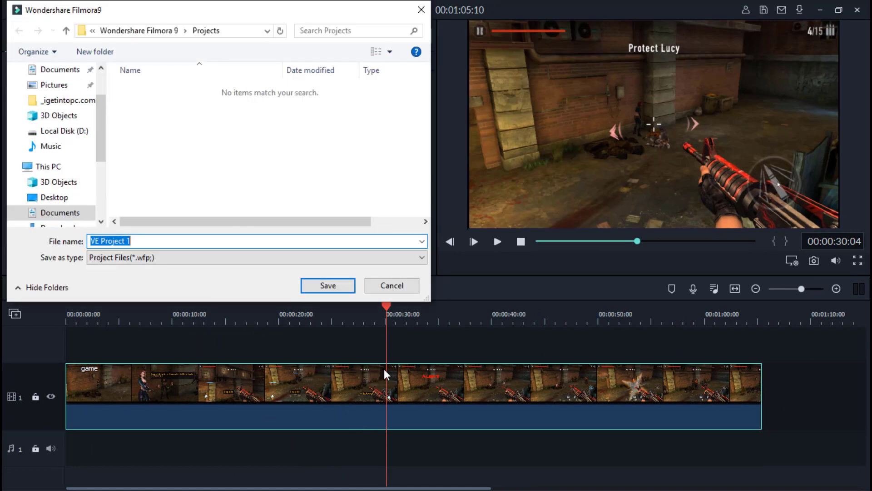
left_click(387, 287)
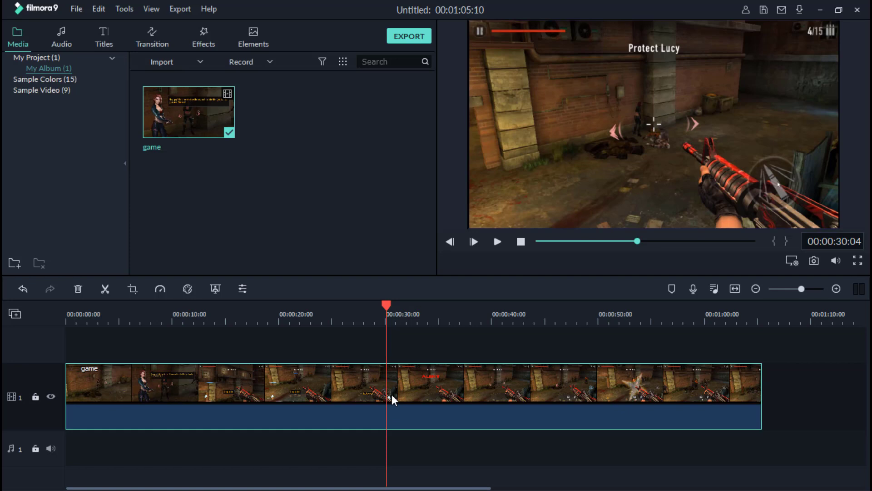
key("ctrl+b")
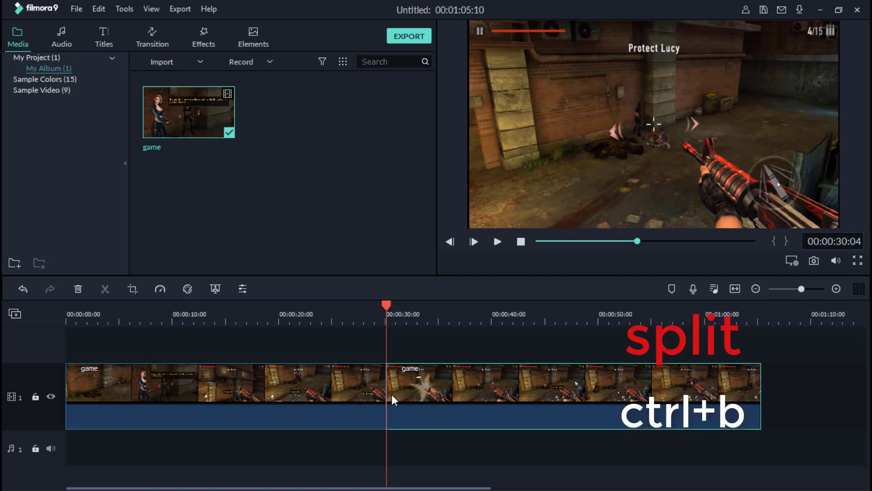
left_click_drag(395, 394, 454, 400)
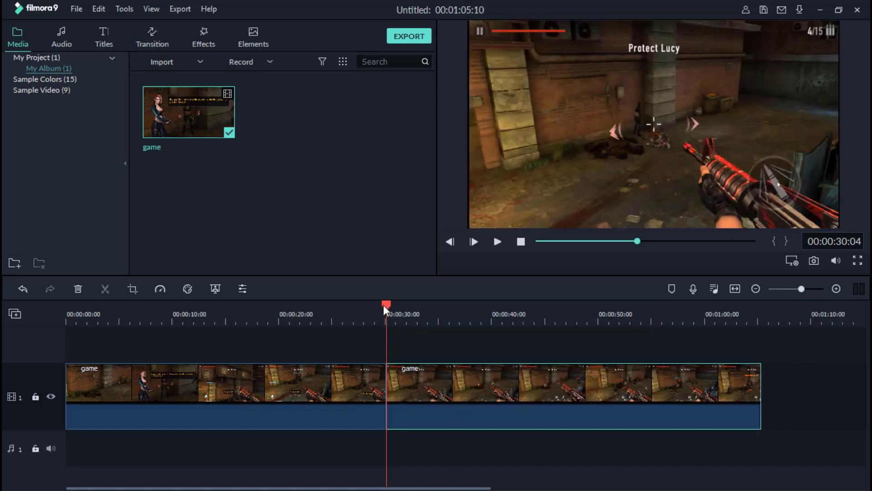
Undo the split of the game clip.
key("ctrl+z")
key("ctrl+z")
key("ctrl+z")
Play the game clip from the start of the timeline for about two seconds and pause it.
left_click_drag(393, 304, 46, 313)
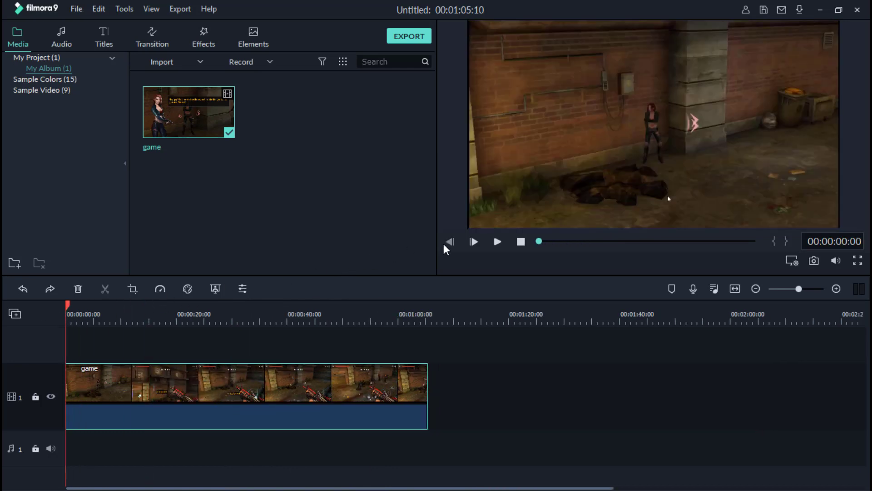
left_click(497, 241)
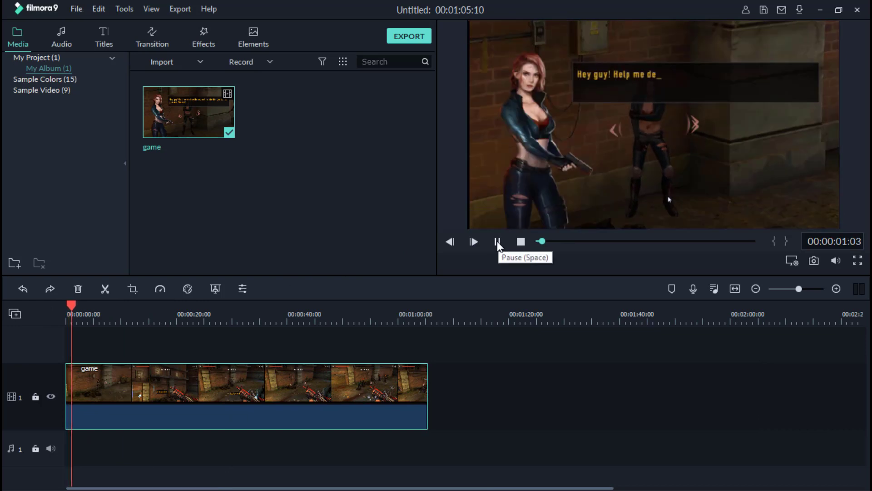
left_click(497, 241)
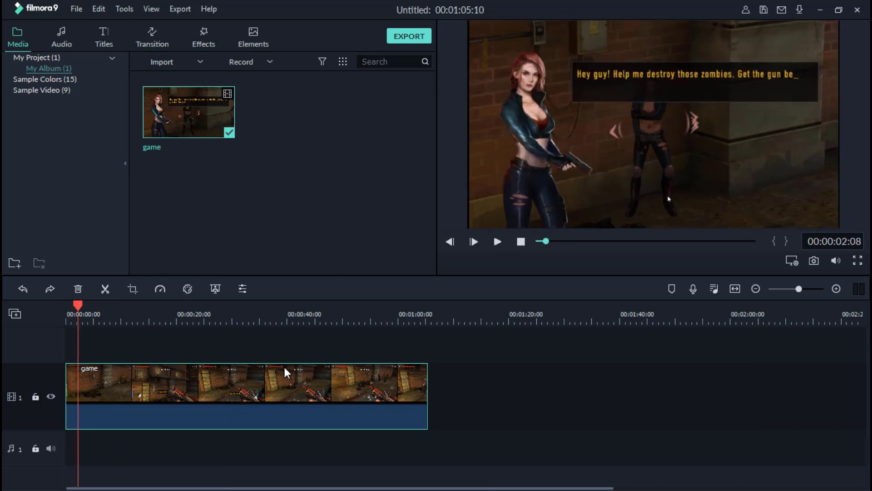
Open the game clip's video settings and expand the Transform options.
double_click(201, 400)
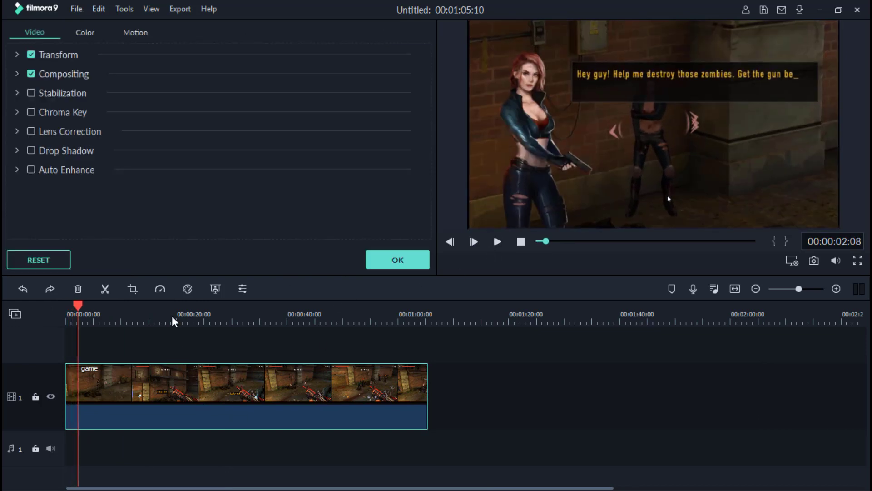
left_click(16, 56)
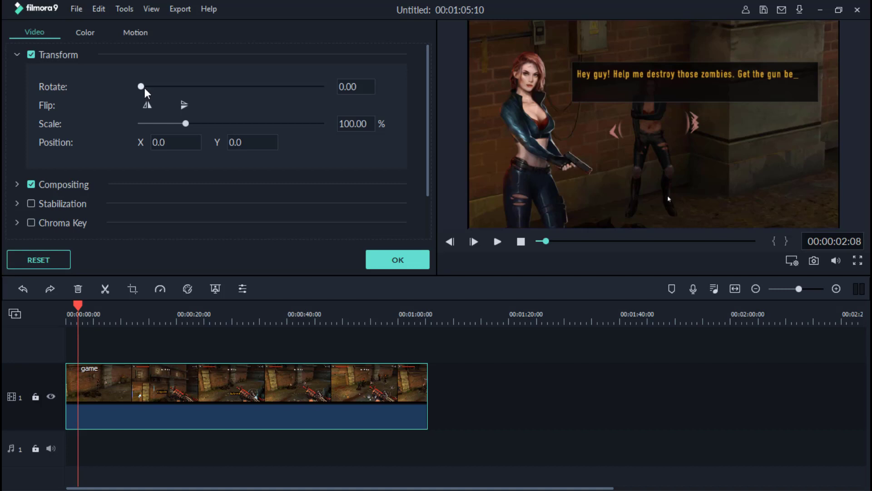
left_click_drag(144, 86, 115, 82)
Try out the vertical and horizontal flips on the game clip and restore its original orientation.
left_click(184, 105)
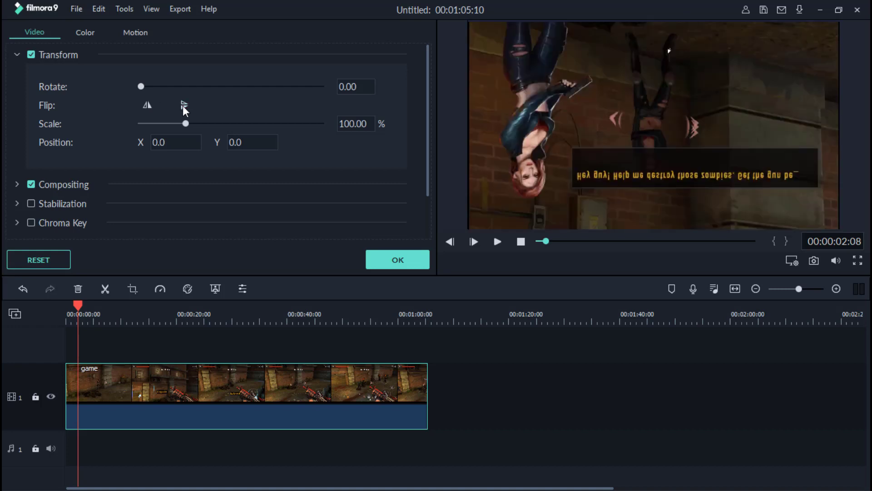
left_click(145, 106)
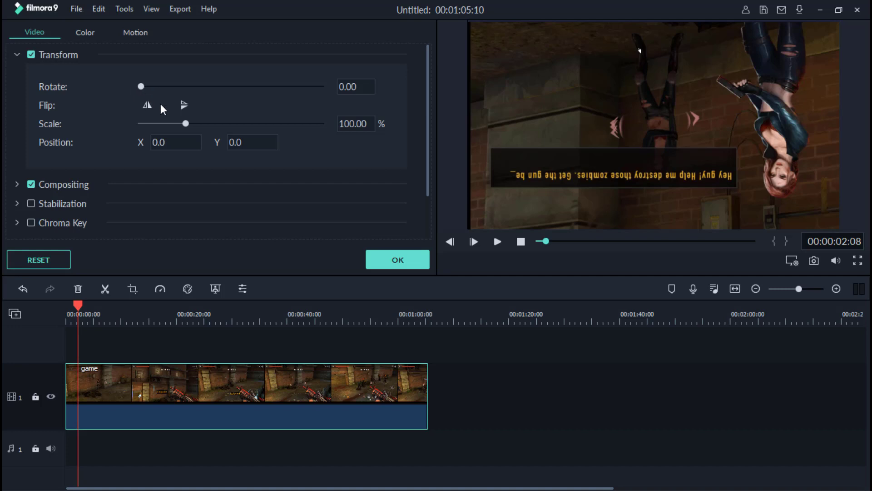
left_click(147, 104)
left_click(146, 104)
left_click(146, 105)
left_click(146, 104)
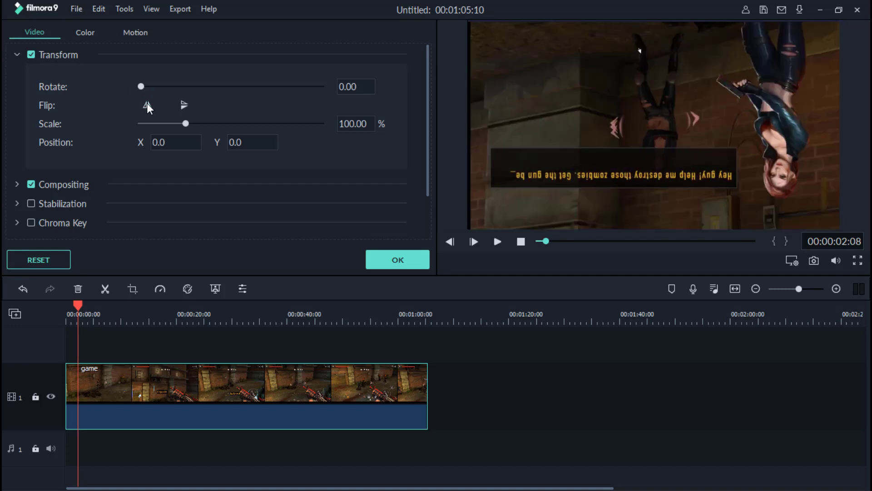
left_click(182, 106)
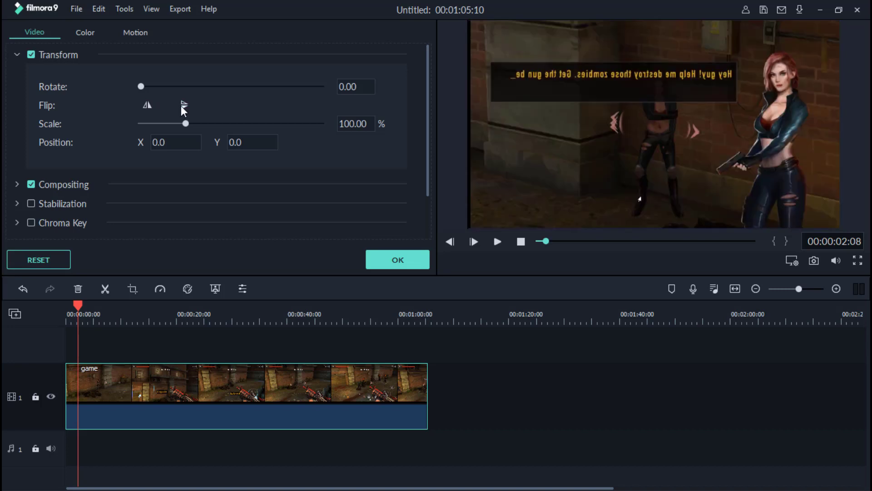
left_click(146, 105)
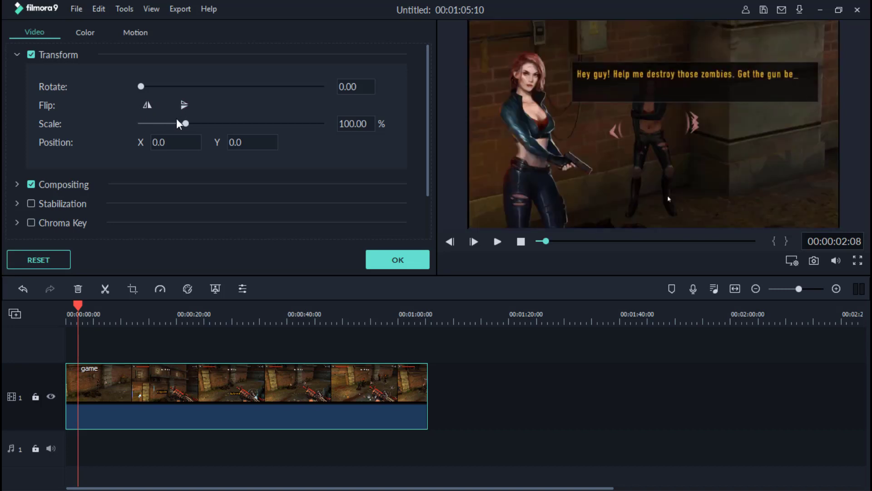
Try scaling the game clip down to 69.50% and reset the scale to its default.
mouse_move(189, 121)
left_mouse_down()
mouse_move(214, 123)
mouse_move(157, 120)
mouse_move(176, 121)
left_mouse_up()
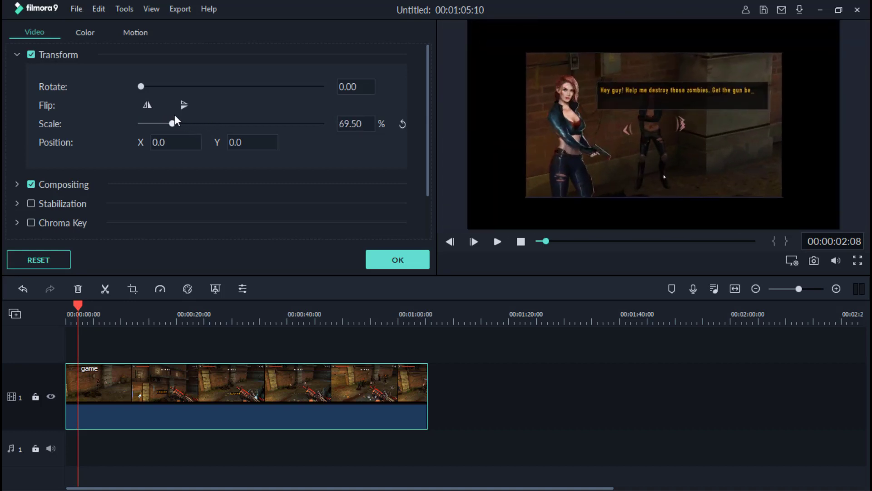
left_click(401, 125)
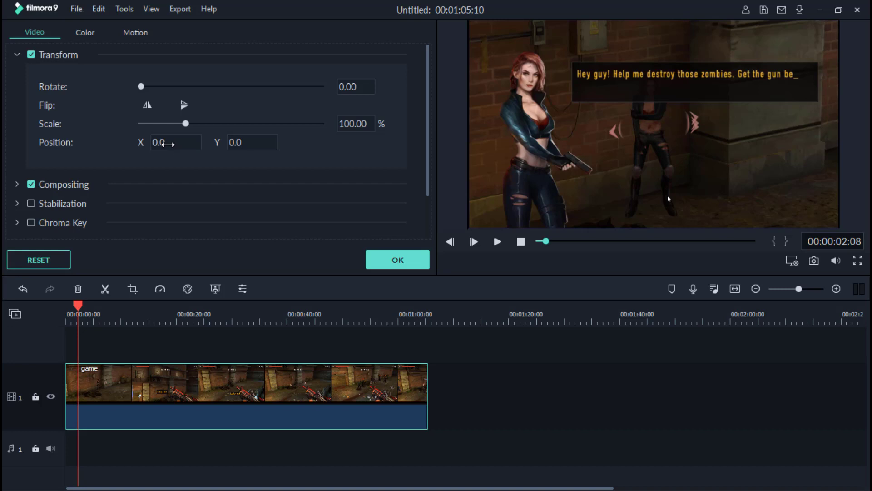
Try Multiply and another blending mode in the game clip's Compositing options, and reset the blending mode to Normal.
left_click(16, 184)
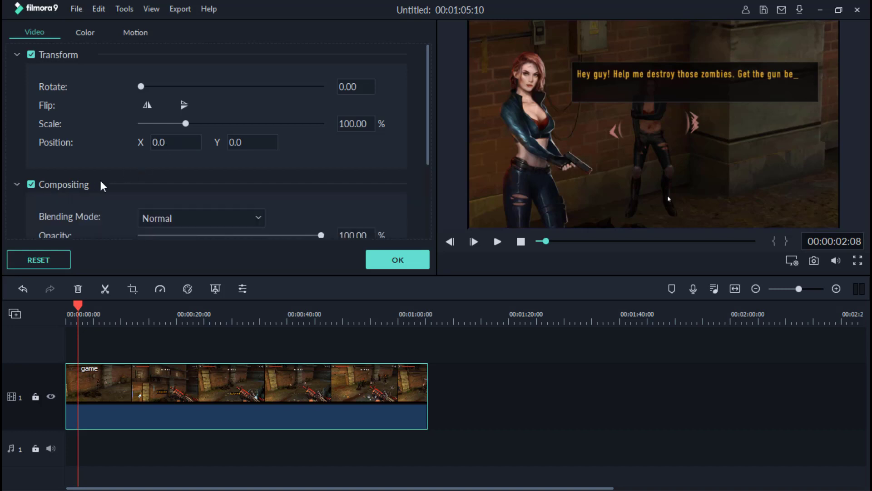
scroll(98, 180, "down", 3)
left_click(252, 101)
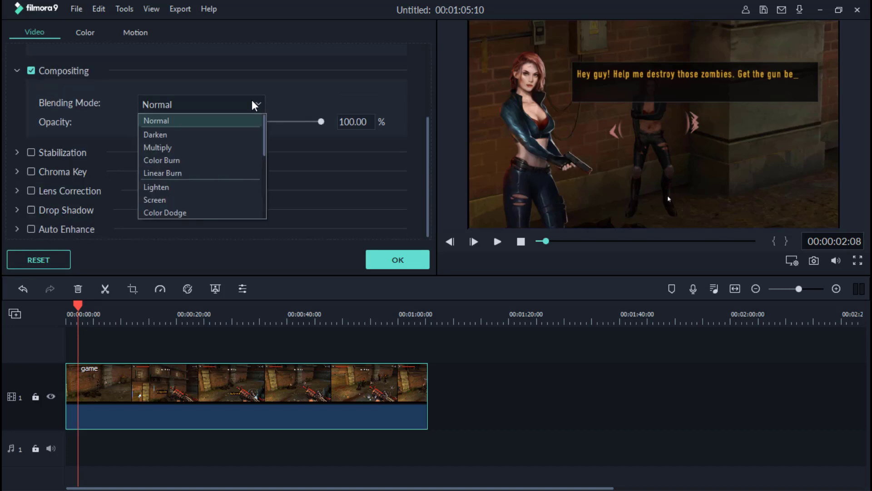
left_click(214, 144)
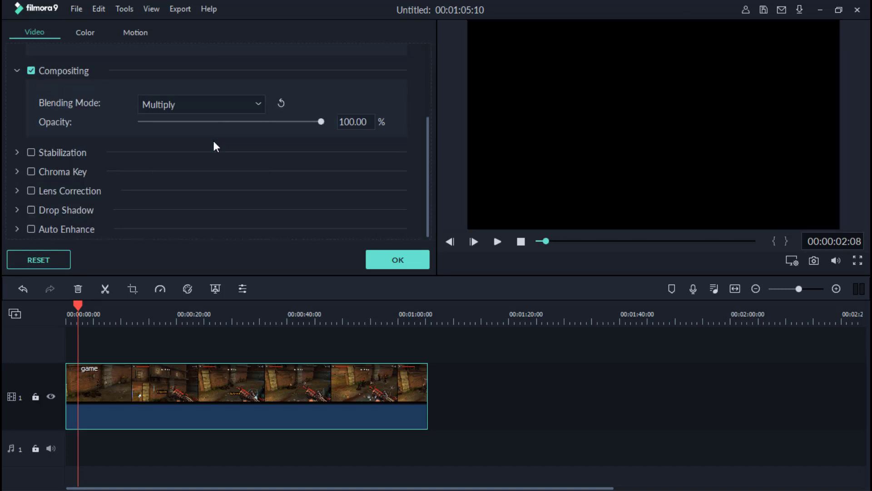
left_click(251, 111)
left_click(207, 175)
left_click(279, 103)
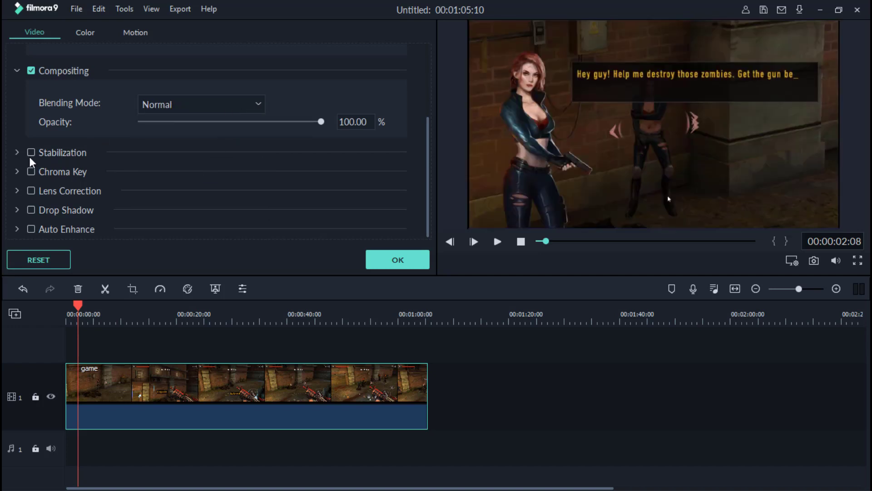
Expand and review the game clip's Stabilization, Chroma Key, Lens Correction, Drop Shadow and Auto Enhance options.
left_click(16, 154)
scroll(108, 179, "down", 1)
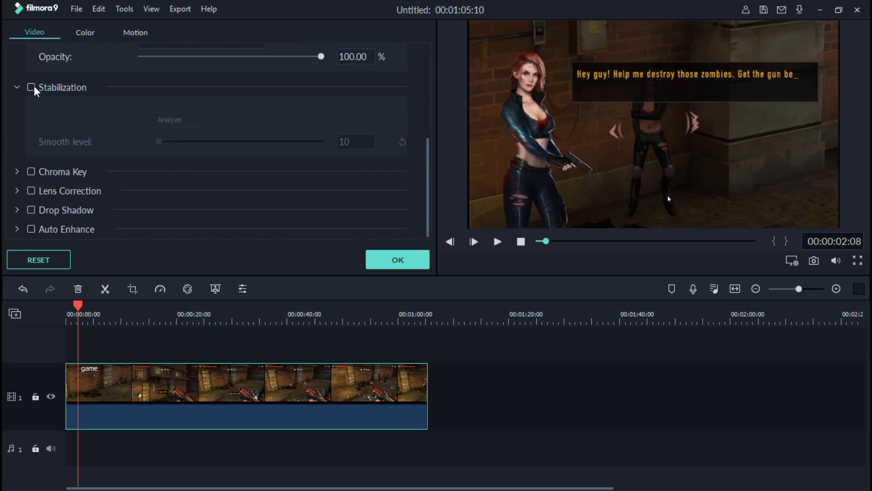
left_click(15, 173)
scroll(81, 193, "down", 3)
left_click(16, 191)
scroll(61, 189, "down", 2)
left_click(18, 209)
scroll(54, 220, "down", 3)
left_click(17, 229)
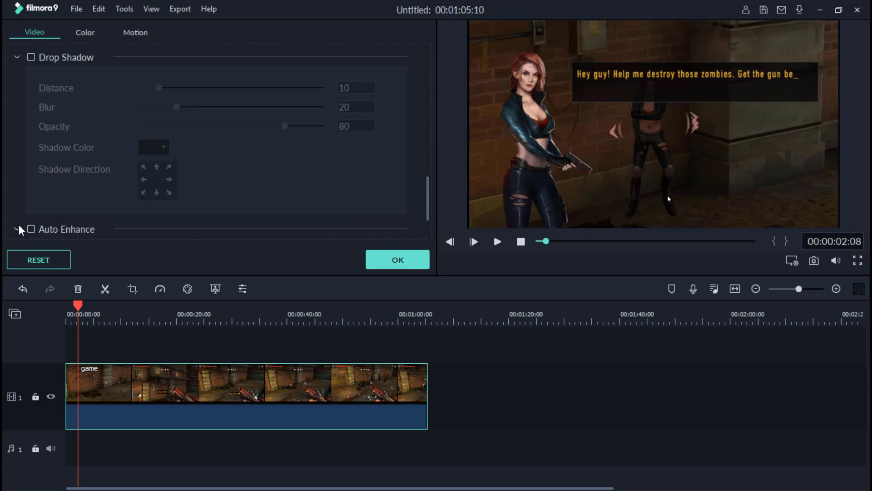
scroll(62, 208, "down", 2)
scroll(62, 207, "up", 10)
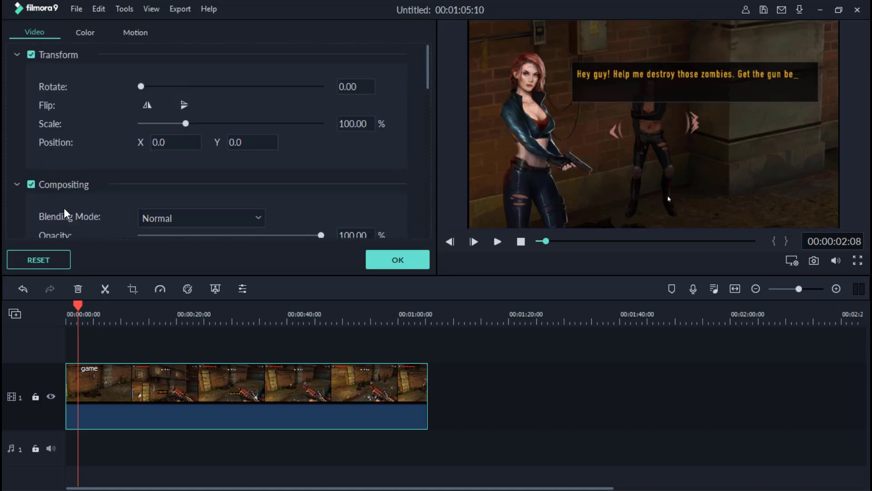
In the game clip's color settings, set brightness to 44, saturation to -15 and contrast to -61.
left_click(91, 31)
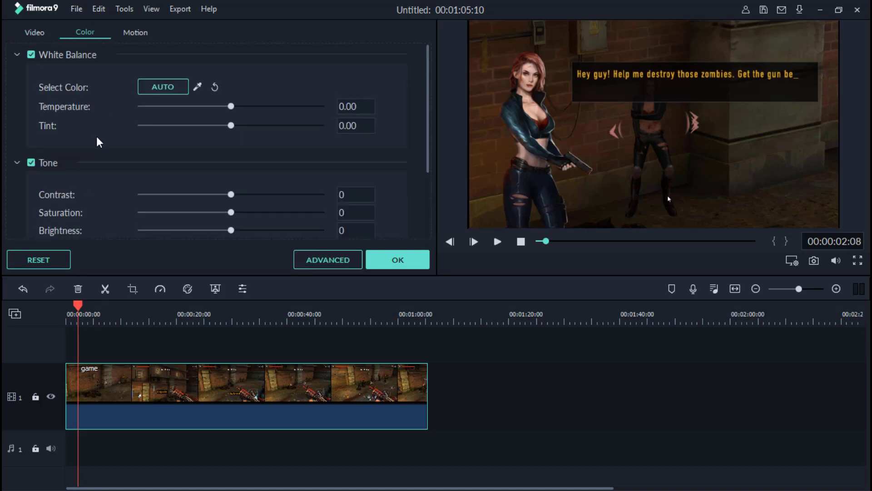
scroll(97, 142, "down", 2)
left_click_drag(230, 133, 270, 135)
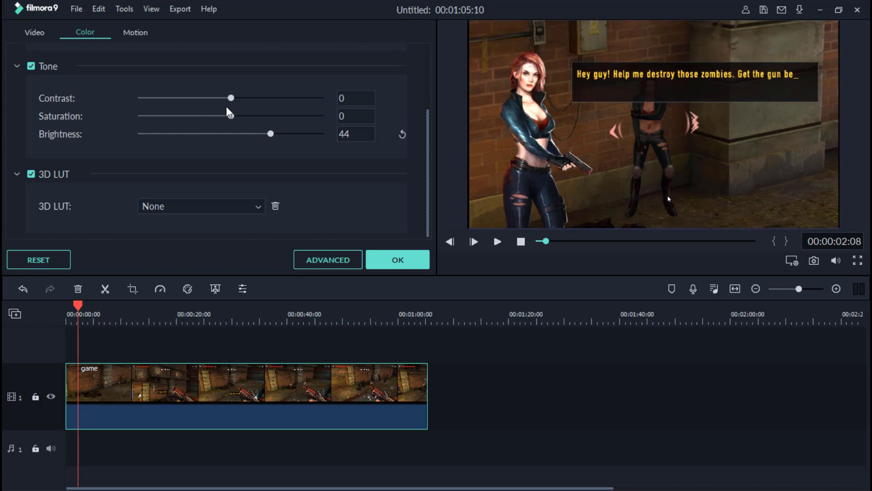
left_click_drag(232, 115, 178, 97)
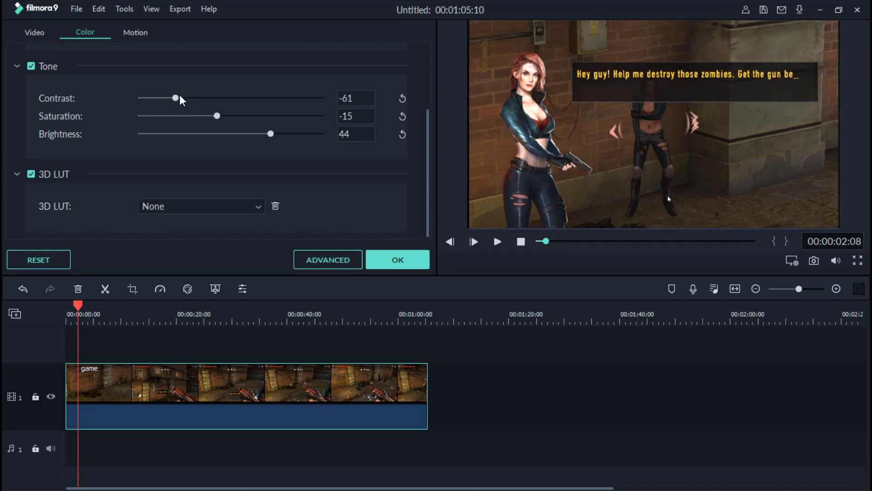
Try the B&W Film and Cool Film 3D LUTs on the game clip, choose another LUT and apply the color settings.
left_click(239, 210)
left_click(191, 269)
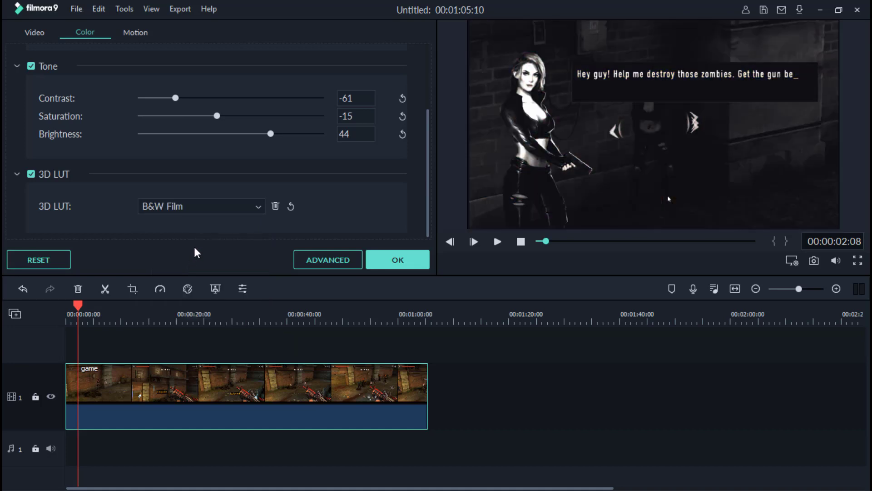
left_click(249, 207)
left_click(178, 301)
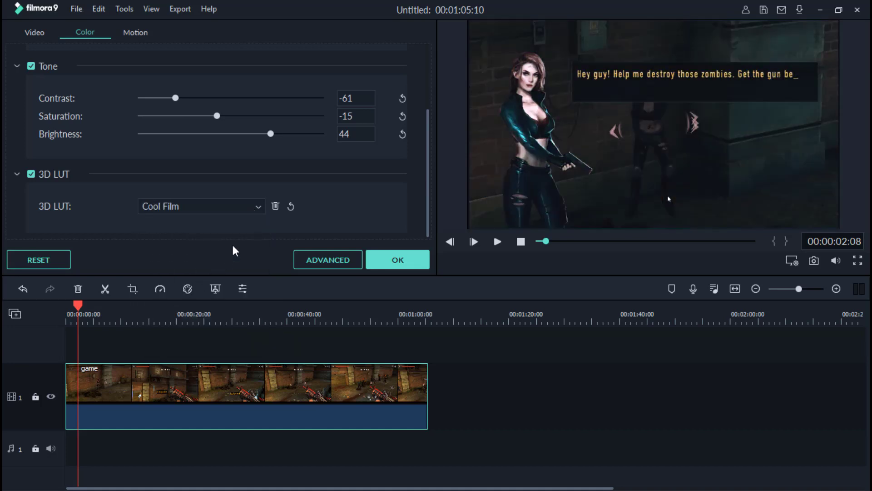
left_click(258, 208)
left_click(164, 316)
left_click(396, 259)
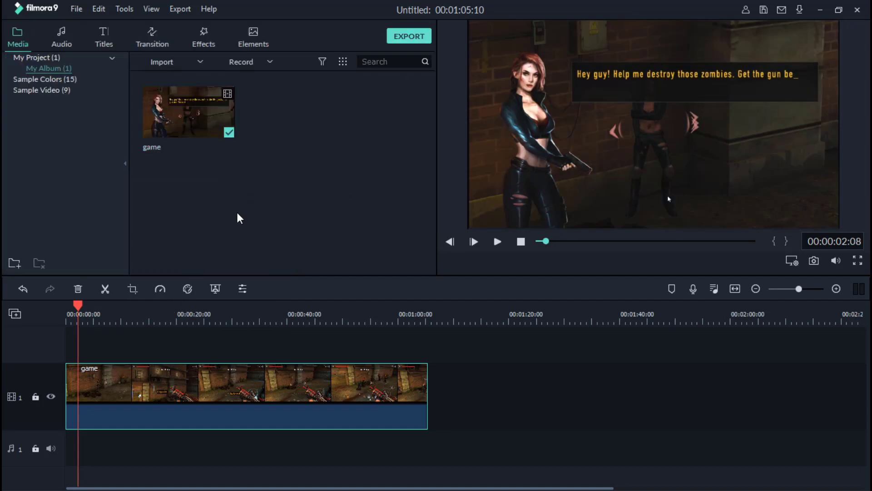
Shift the game clip about 6 seconds later on its track and place the Opener 1 title at the start of the timeline.
left_click_drag(80, 312, 67, 316)
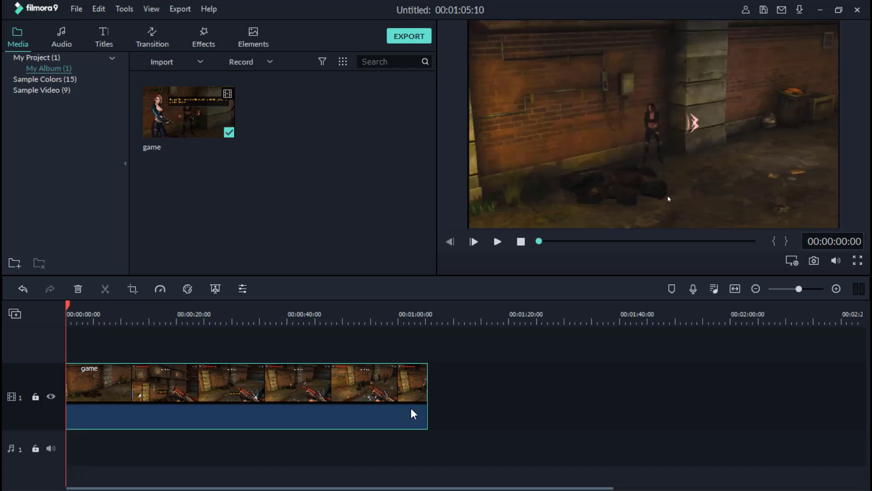
left_click_drag(148, 403, 178, 405)
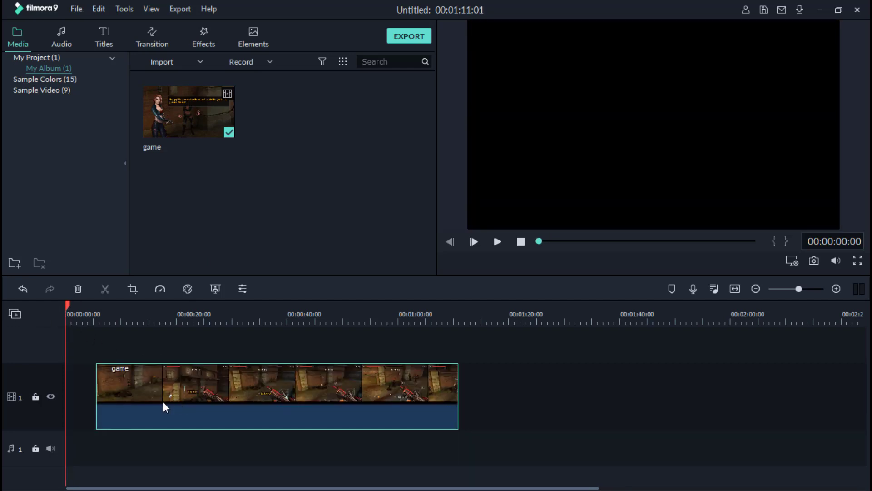
left_click(107, 43)
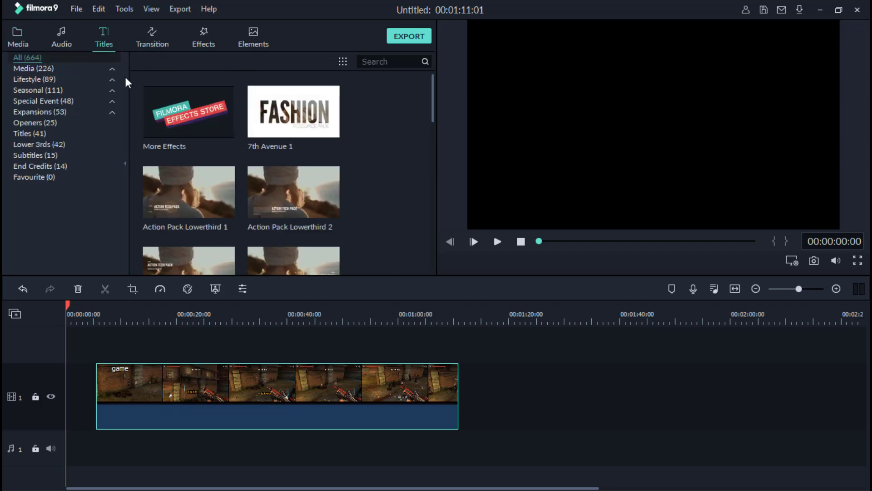
scroll(176, 200, "down", 5)
scroll(177, 200, "down", 3)
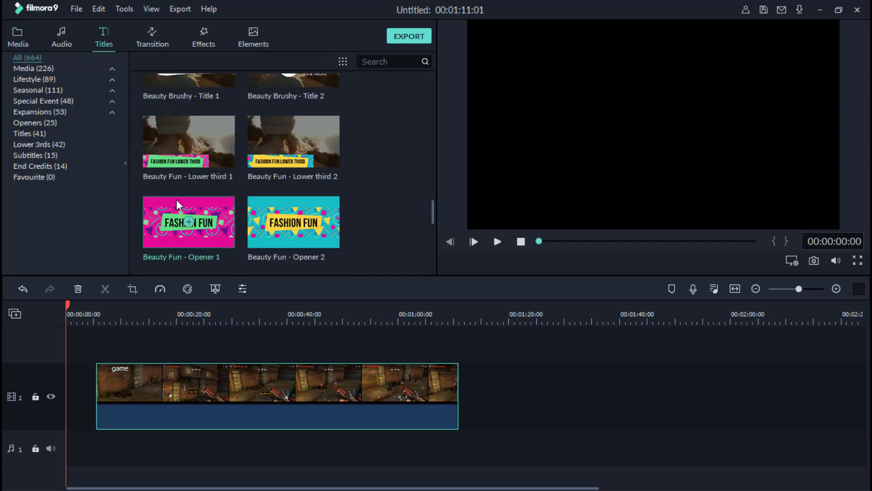
left_click(29, 134)
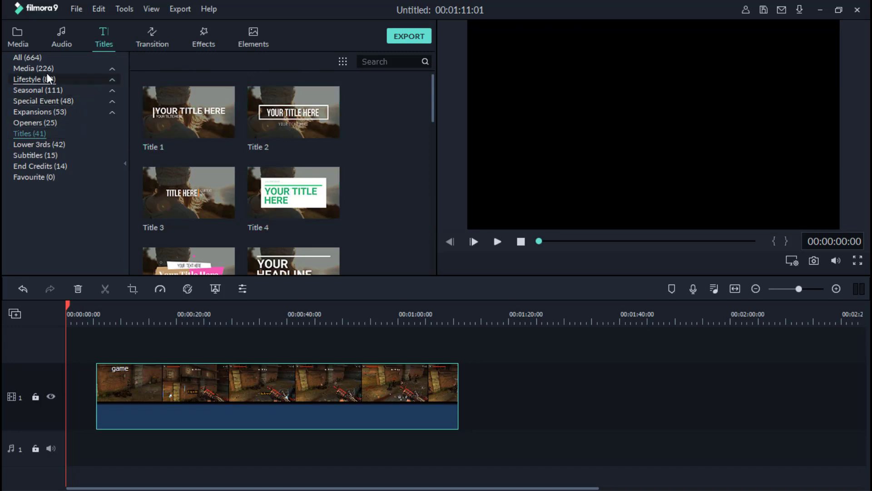
left_click(33, 121)
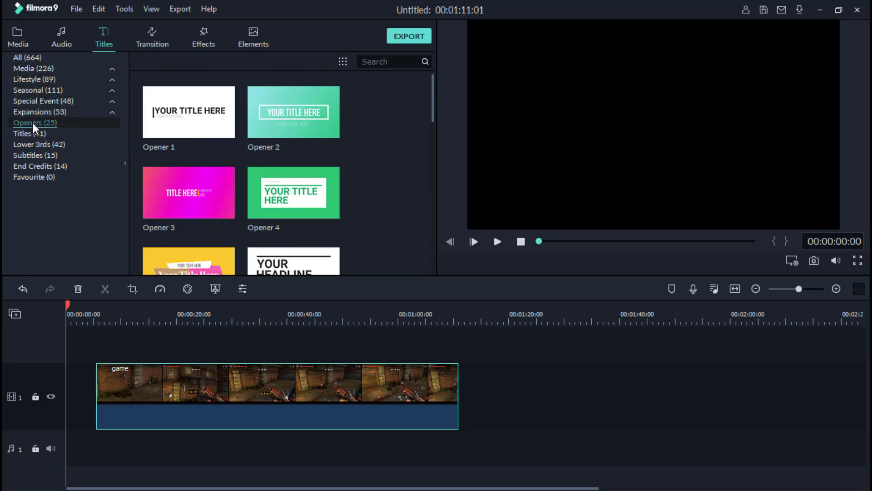
left_click_drag(173, 143, 59, 365)
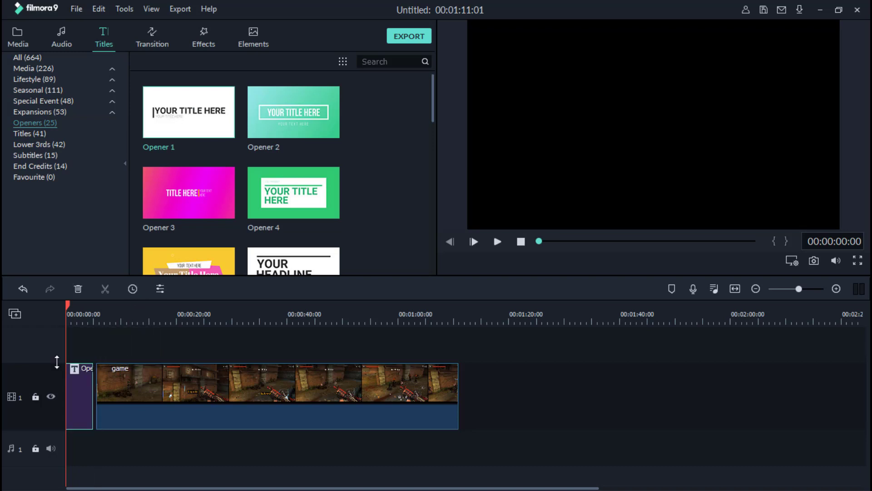
Close the gap between the opener and the game clip, and play the opener up to the four-second mark.
mouse_move(105, 395)
left_mouse_down()
mouse_move(96, 384)
mouse_move(115, 399)
mouse_move(108, 399)
mouse_move(115, 394)
left_mouse_up()
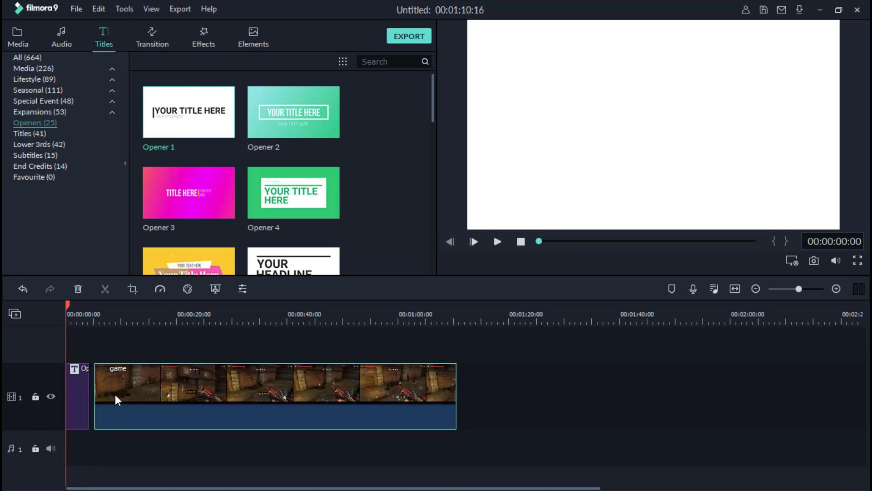
left_click(78, 397)
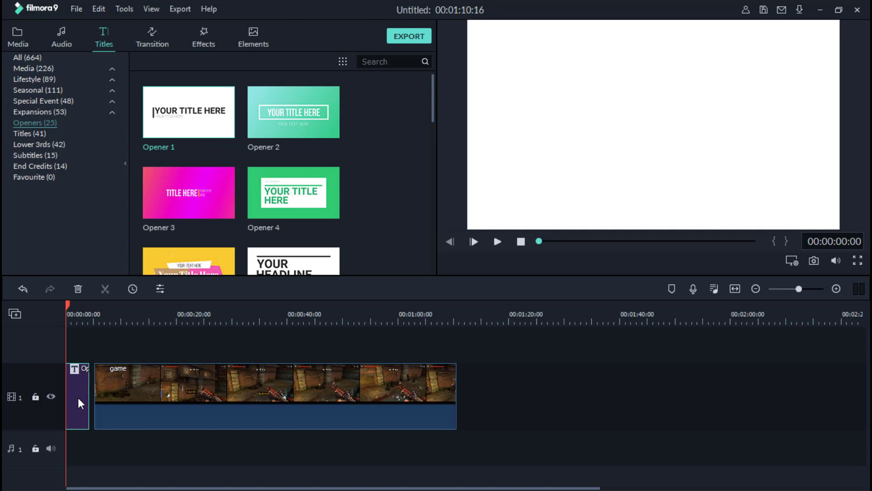
left_click_drag(87, 400, 94, 399)
left_click(497, 241)
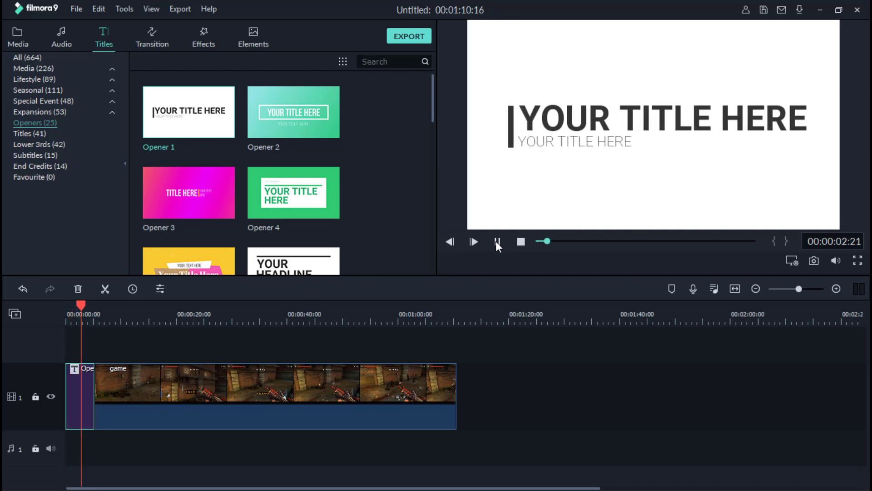
left_click(496, 242)
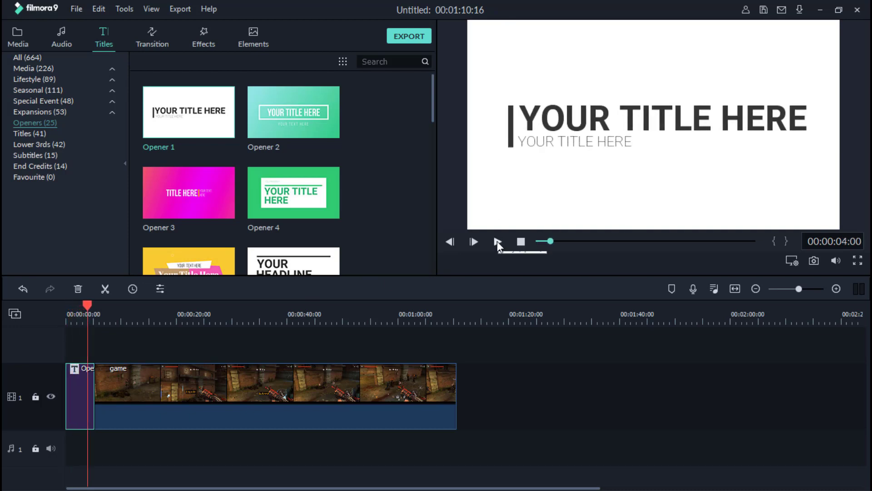
Replace the opener's main title with "technical gyan by" plus the creator's first name, and narrow the text box to fit beside the vertical bar.
double_click(712, 121)
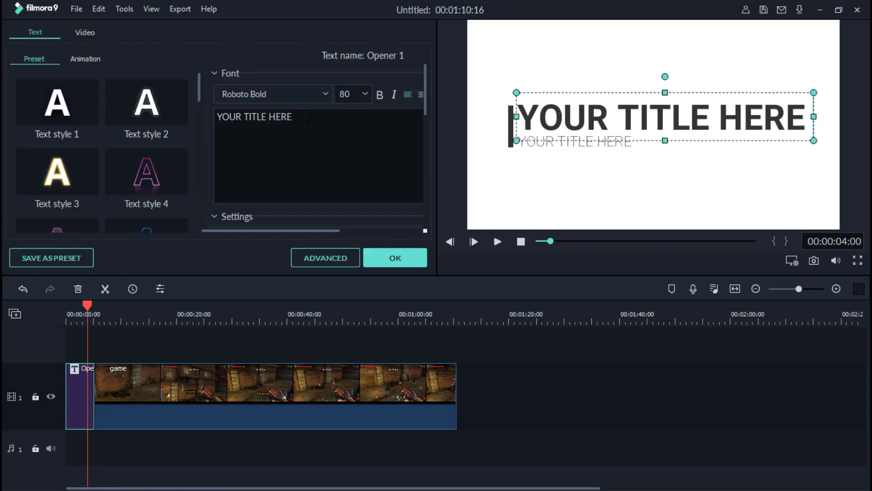
key("BackSpace")
key("BackSpace")
key("BackSpace")
key("BackSpace")
key("BackSpace")
key("BackSpace")
key("BackSpace")
key("BackSpace")
key("BackSpace")
key("BackSpace")
key("BackSpace")
key("BackSpace")
key("BackSpace")
key("BackSpace")
key("BackSpace")
key("BackSpace")
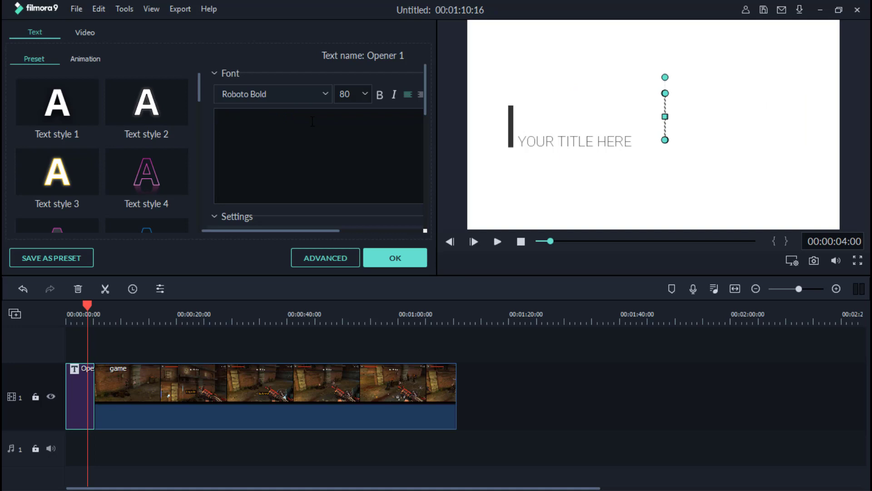
type("tec")
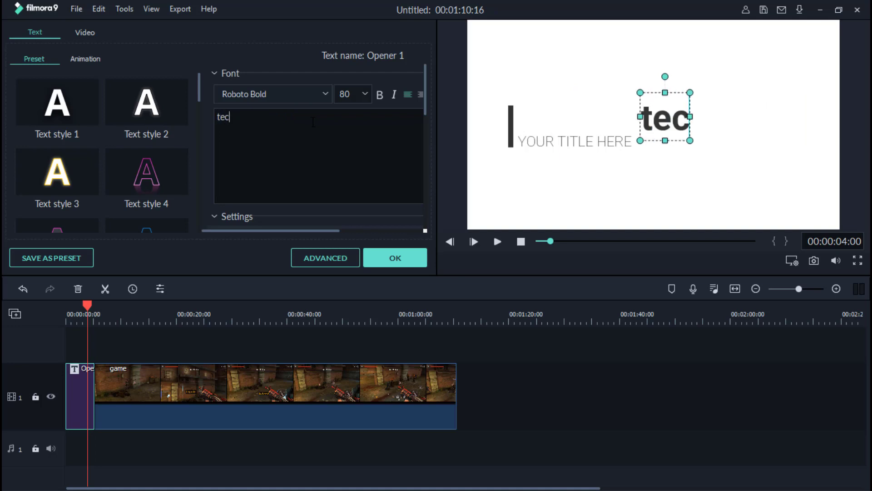
type("hnica")
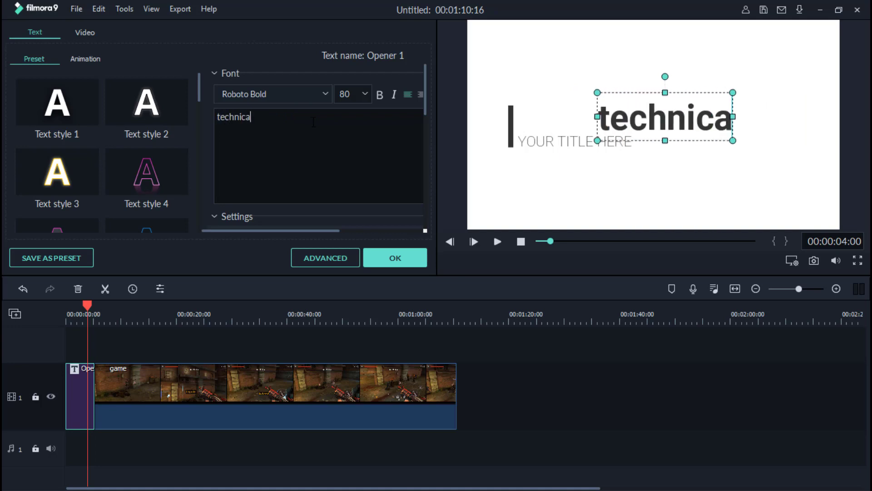
type("l gya")
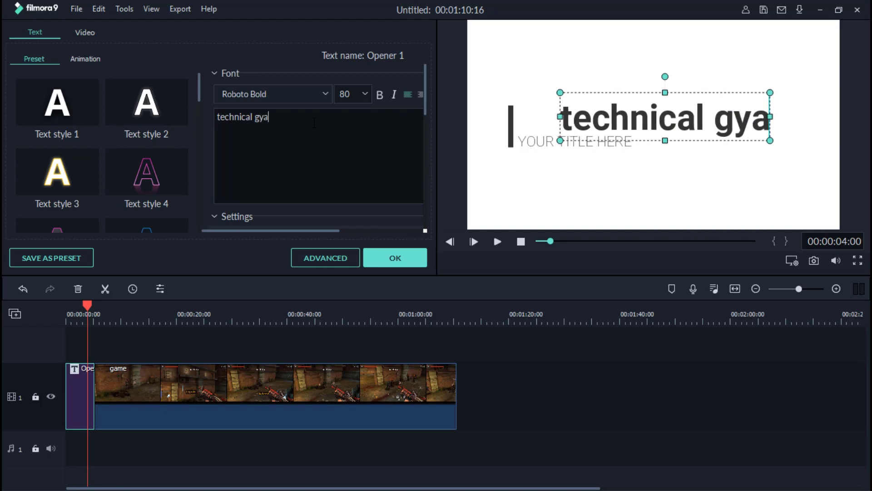
type("n by ajat")
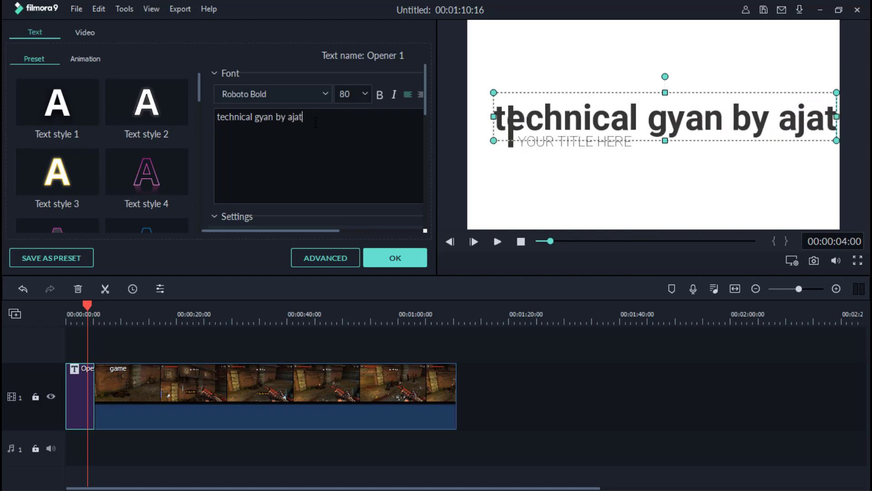
key("BackSpace")
type("y")
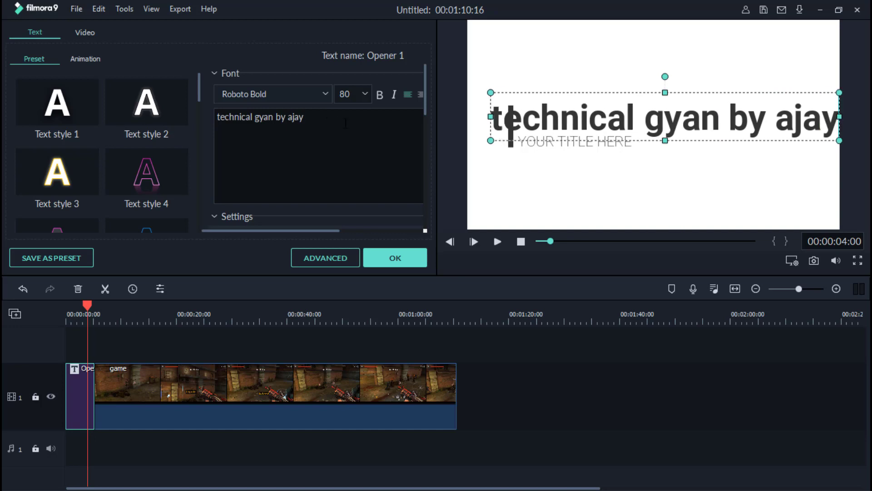
left_click_drag(490, 117, 517, 118)
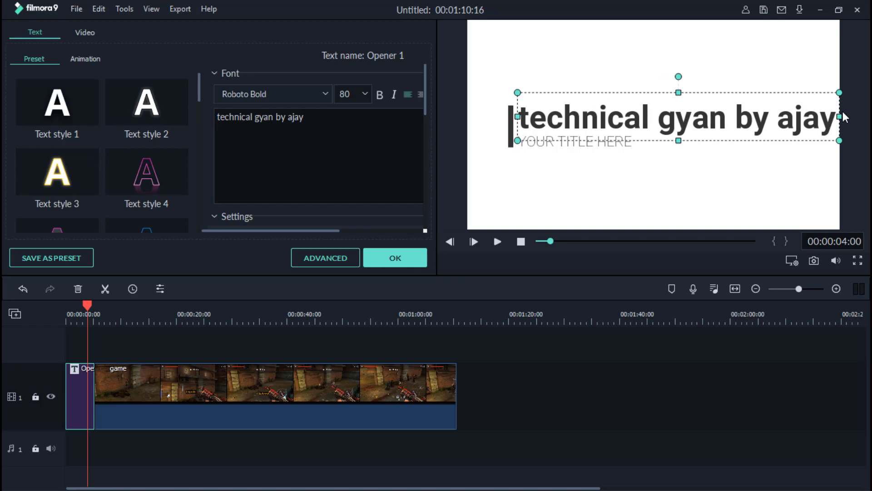
left_click_drag(843, 116, 804, 117)
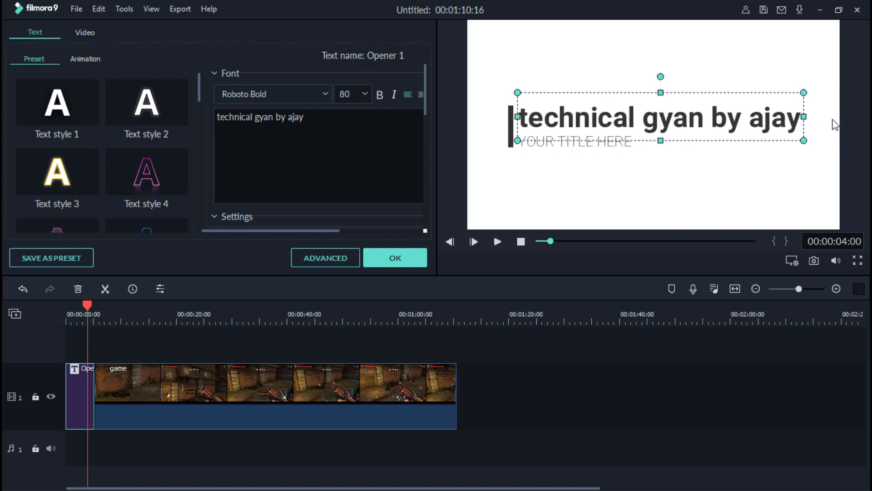
Replace the opener's placeholder subtitle below the main title with "please subscribe".
left_click(829, 126)
left_click(603, 144)
key("BackSpace")
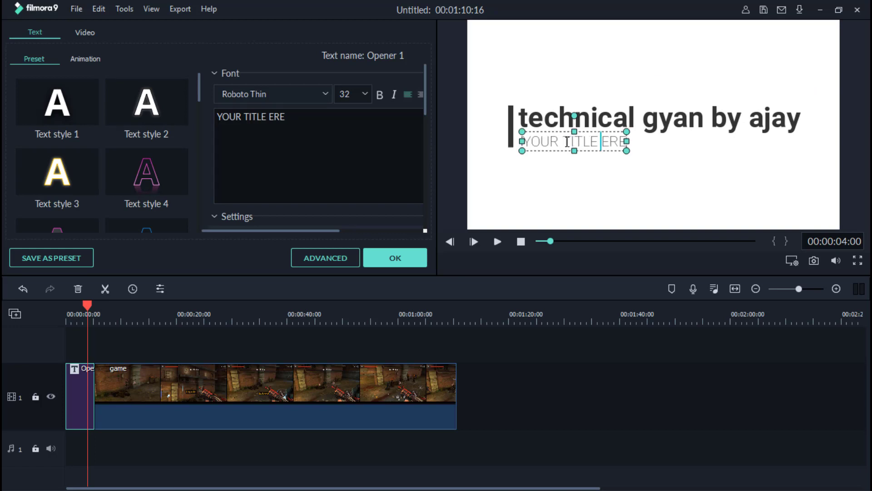
key("BackSpace")
key("BackSpace")
key("BackSpace")
key("BackSpace")
key("BackSpace")
key("BackSpace")
key("BackSpace")
key("BackSpace")
key("BackSpace")
key("BackSpace")
key("BackSpace")
key("BackSpace")
key("BackSpace")
key("BackSpace")
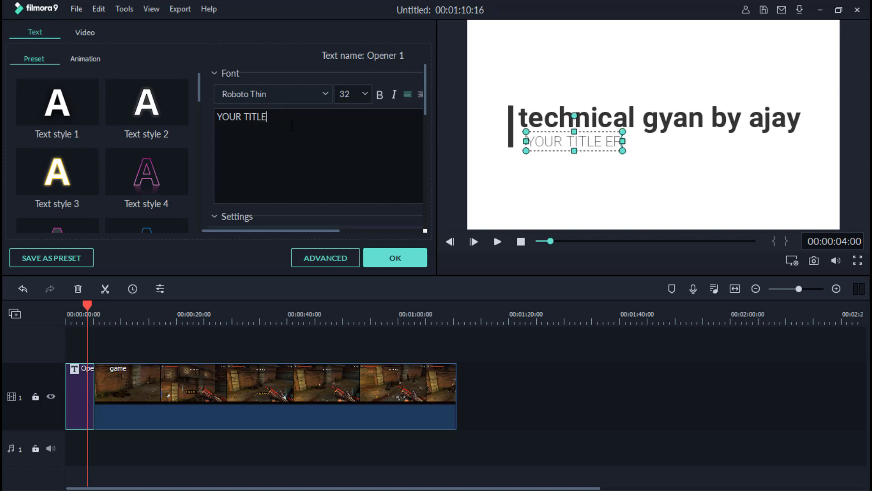
type("pl")
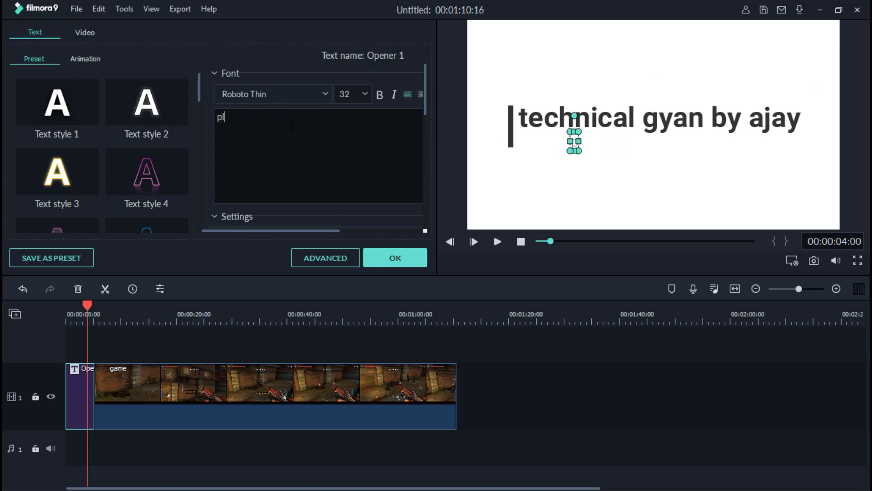
type("ease")
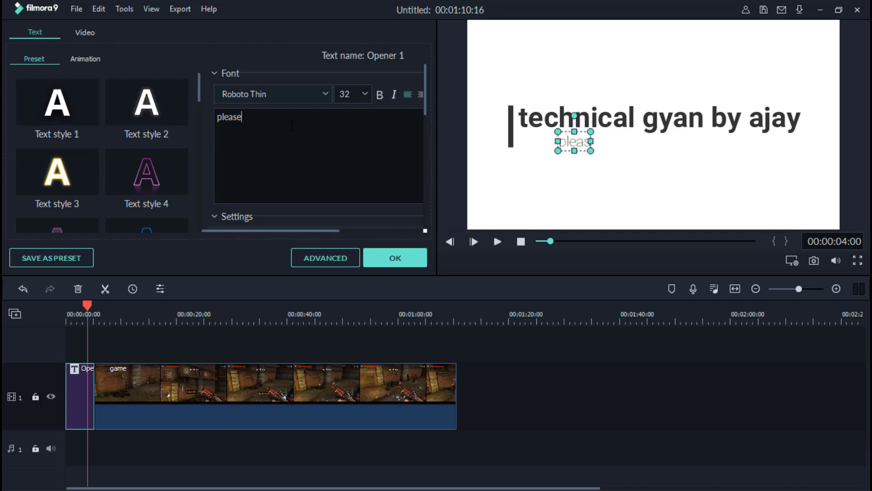
type(" s")
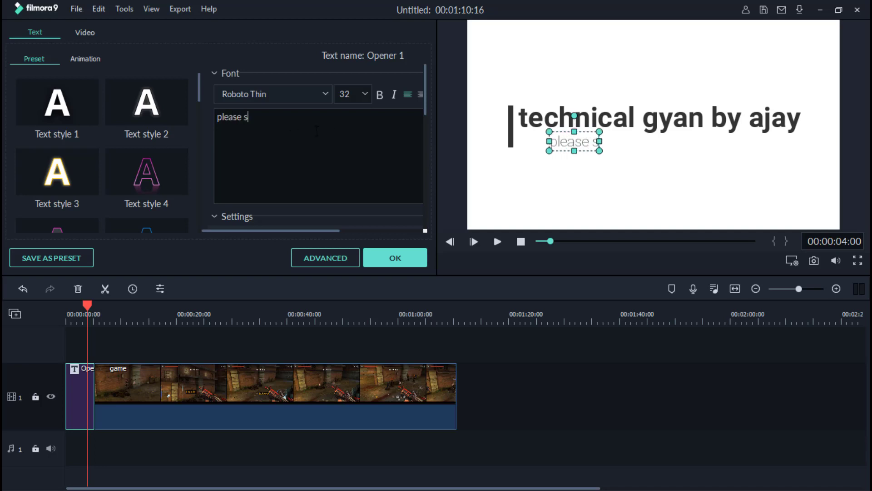
type("ubscrib")
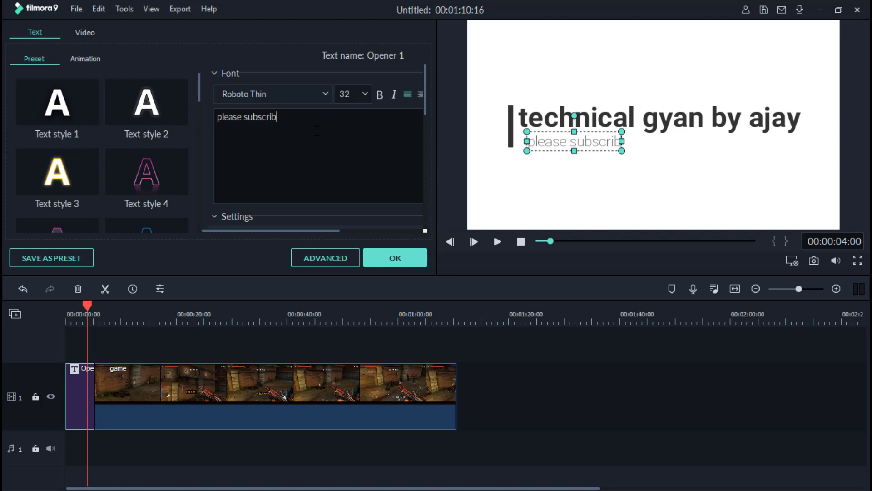
type("e")
Browse the text style presets and apply Text style 4 to the "please subscribe" subtitle.
scroll(93, 167, "down", 5)
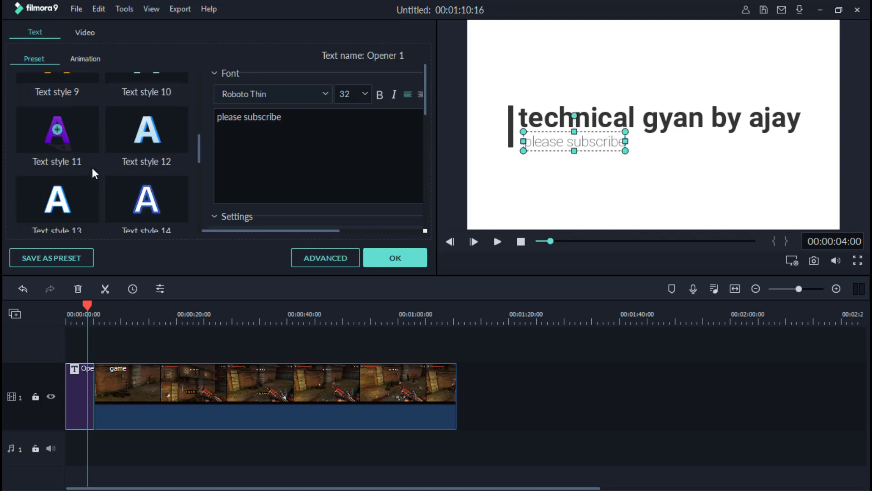
scroll(91, 160, "up", 5)
scroll(92, 160, "down", 8)
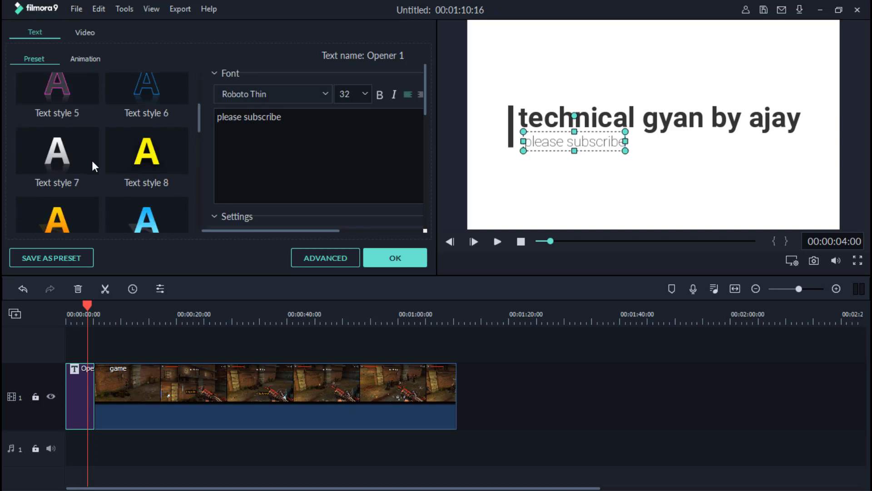
scroll(93, 163, "up", 4)
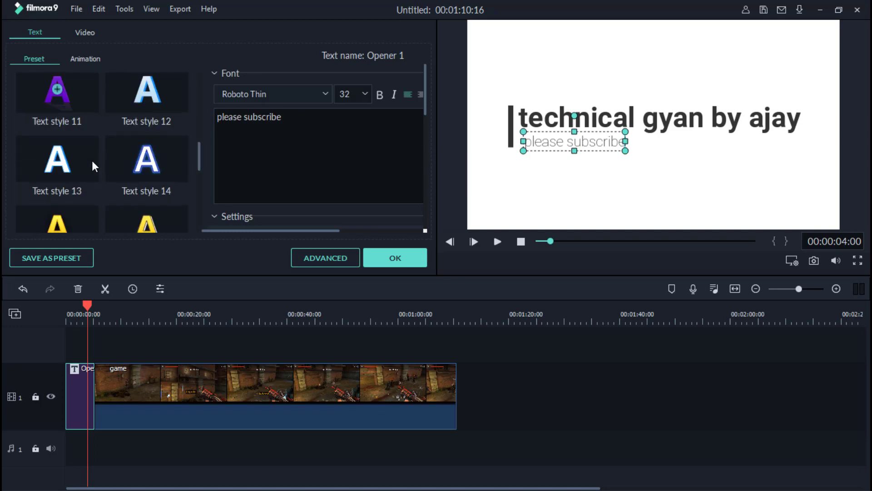
scroll(92, 160, "up", 5)
left_click(154, 135)
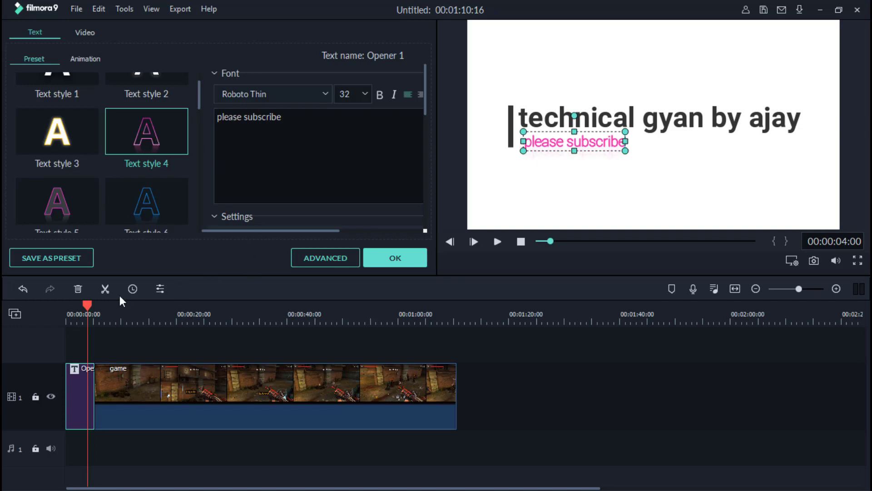
Play the opener from the start of the timeline to check it, return the playhead into the opener and accept the title edits.
left_click_drag(88, 304, 12, 323)
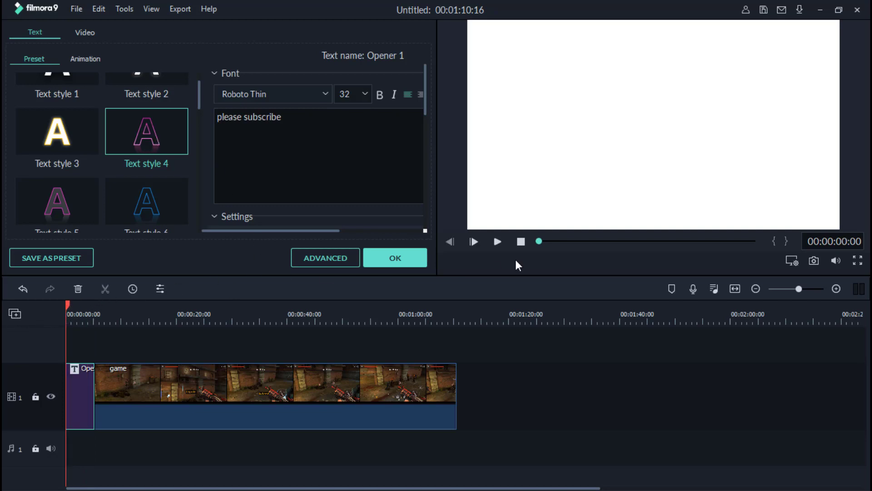
left_click(497, 242)
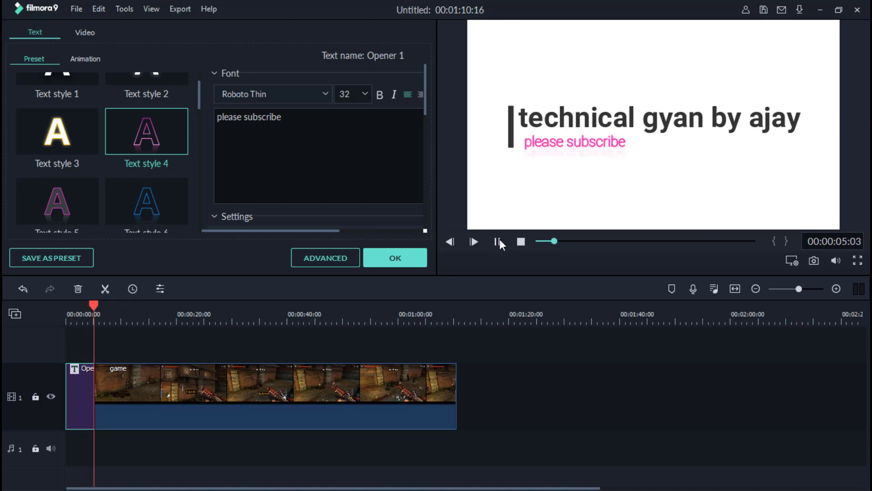
left_click(498, 242)
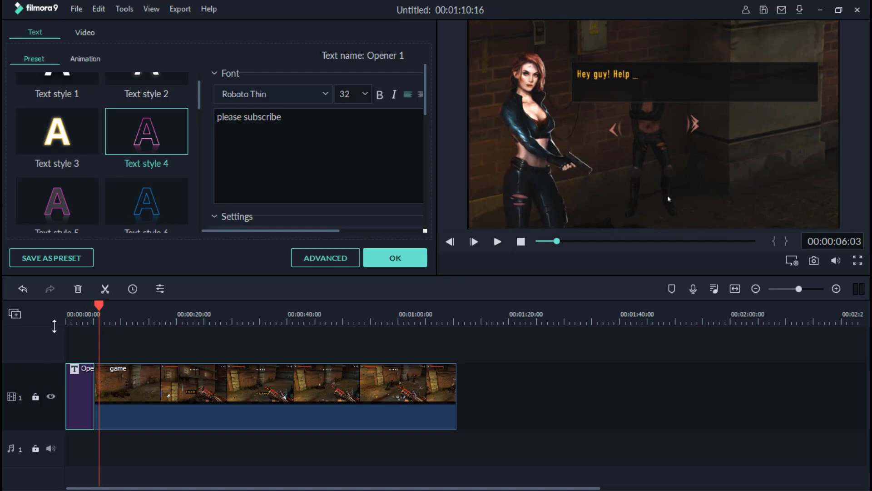
left_click_drag(100, 312, 86, 312)
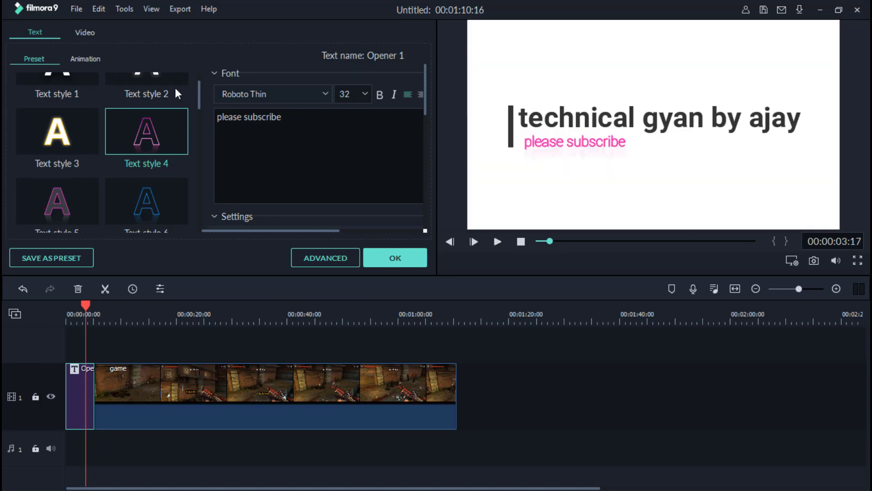
left_click(384, 257)
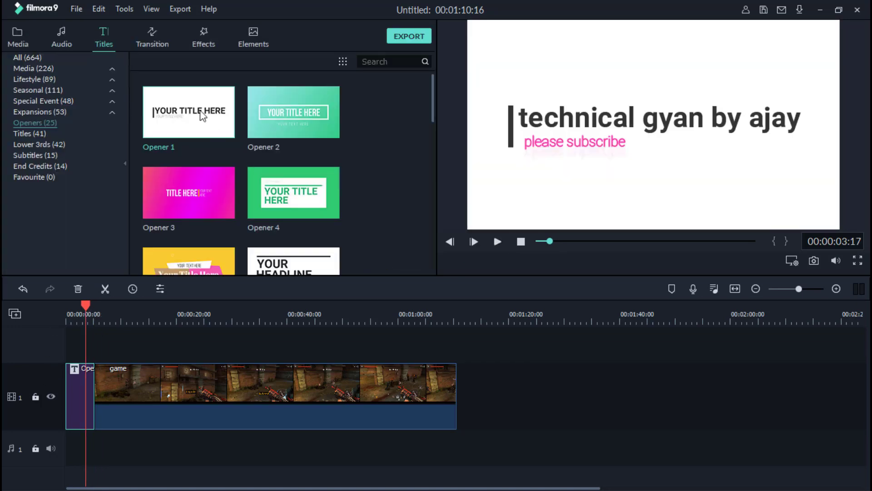
Add Action Pack Transition 3 between the opener and the game clip, and play through the transition.
left_click(152, 37)
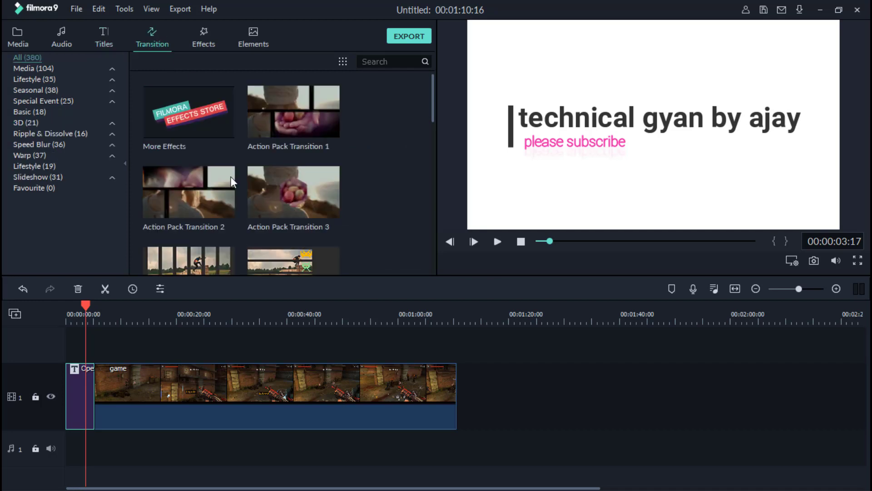
scroll(232, 193, "down", 5)
scroll(230, 191, "up", 5)
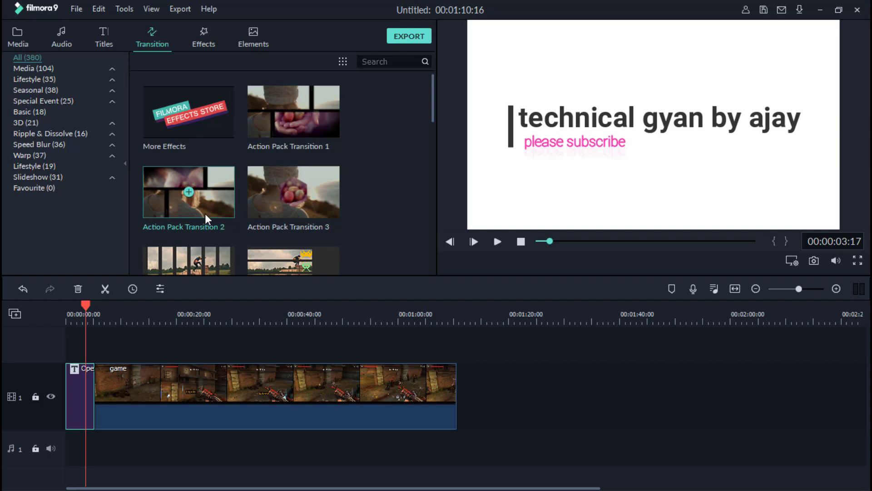
left_click_drag(274, 194, 90, 390)
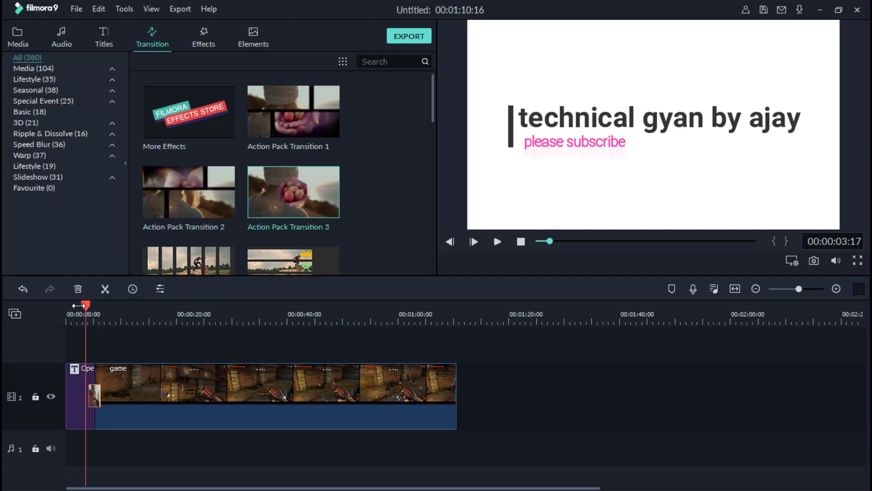
left_click(497, 242)
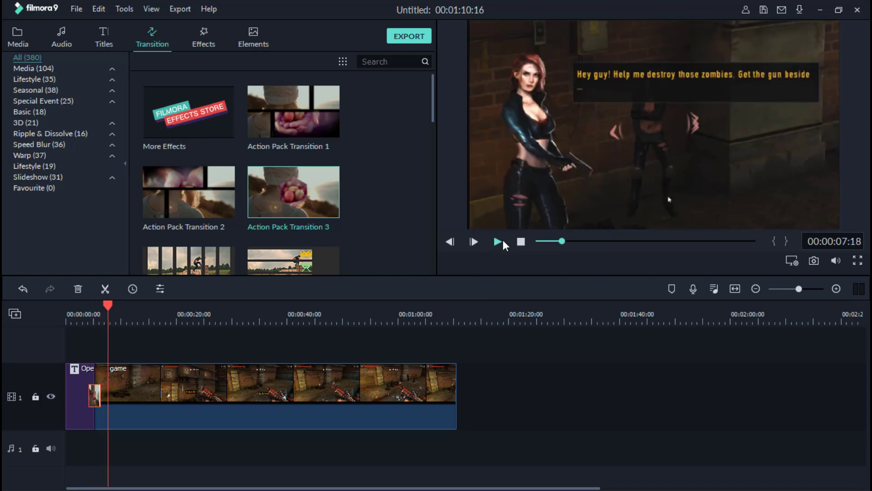
left_click(499, 242)
left_click(501, 241)
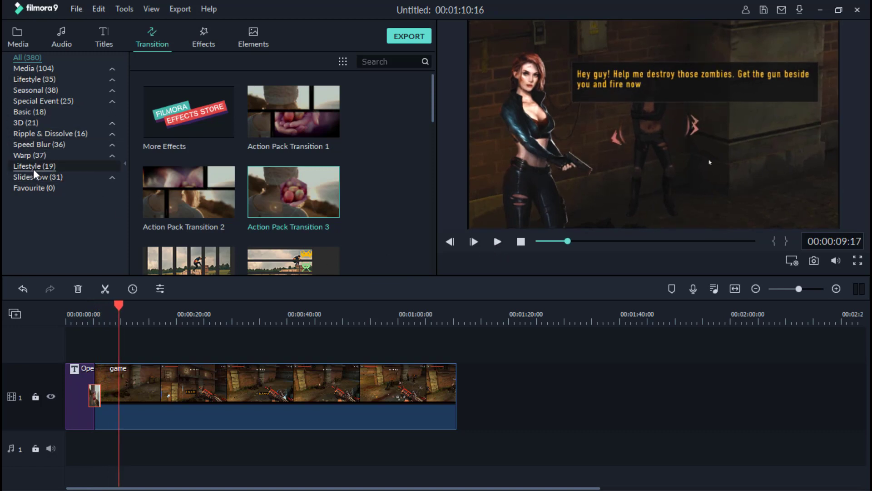
Look through the End Credits and Titles presets, and place the Opener 2 title directly after the game clip.
left_click(101, 40)
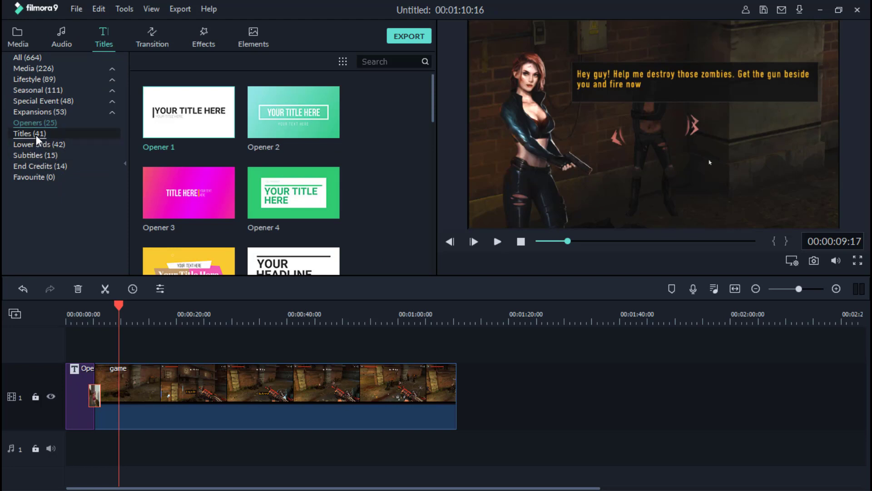
left_click(36, 166)
scroll(178, 175, "down", 5)
scroll(178, 176, "up", 5)
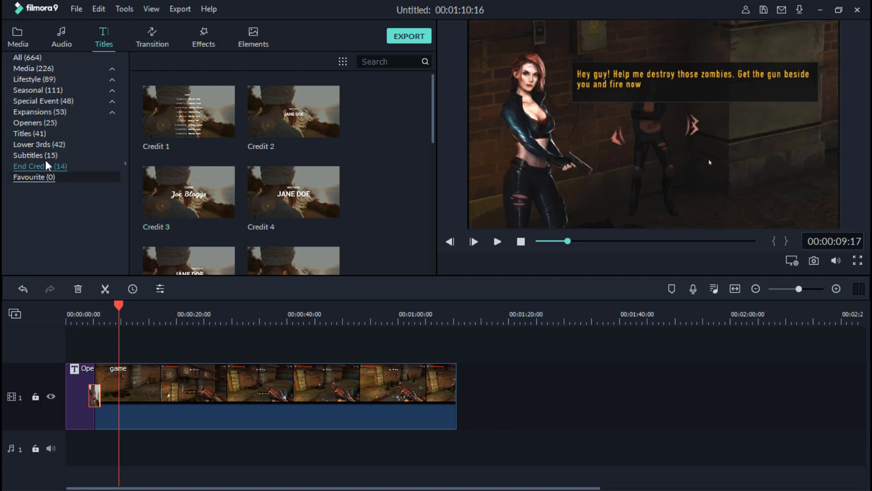
left_click(37, 134)
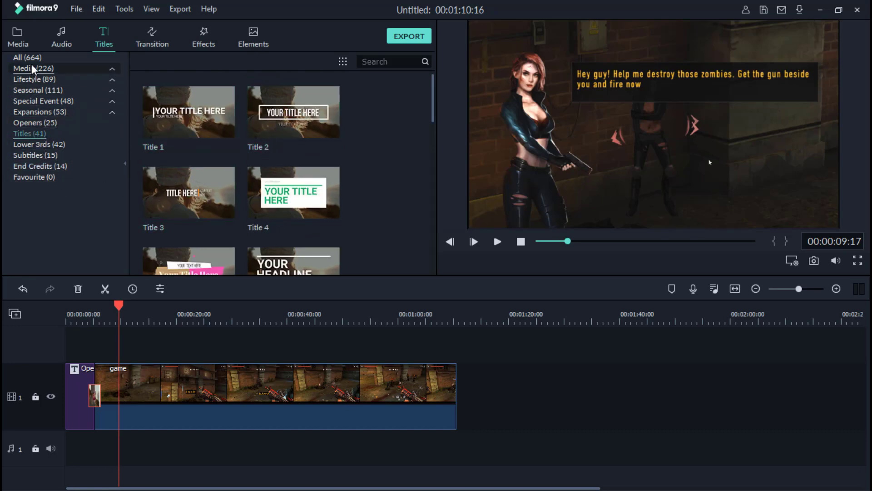
left_click(31, 121)
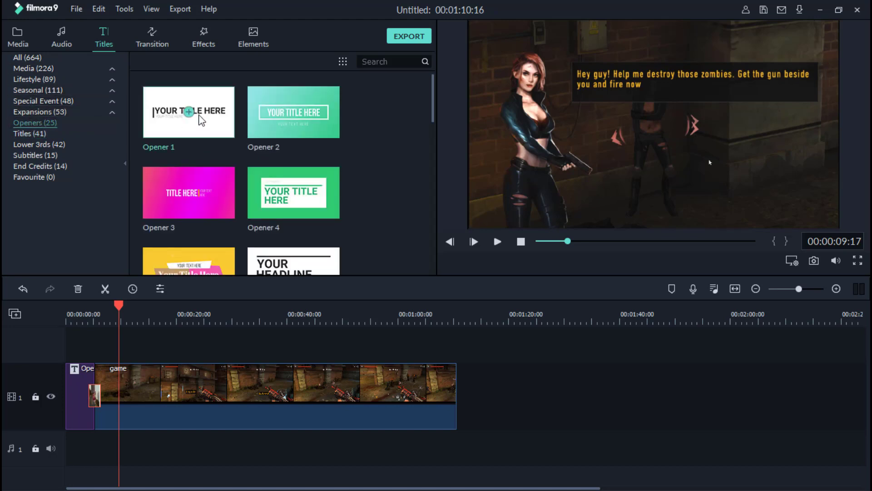
left_click_drag(275, 114, 459, 405)
Move the playhead into the closing Opener 2 title and replace its main title with "thank u for watching".
left_click_drag(116, 303, 464, 342)
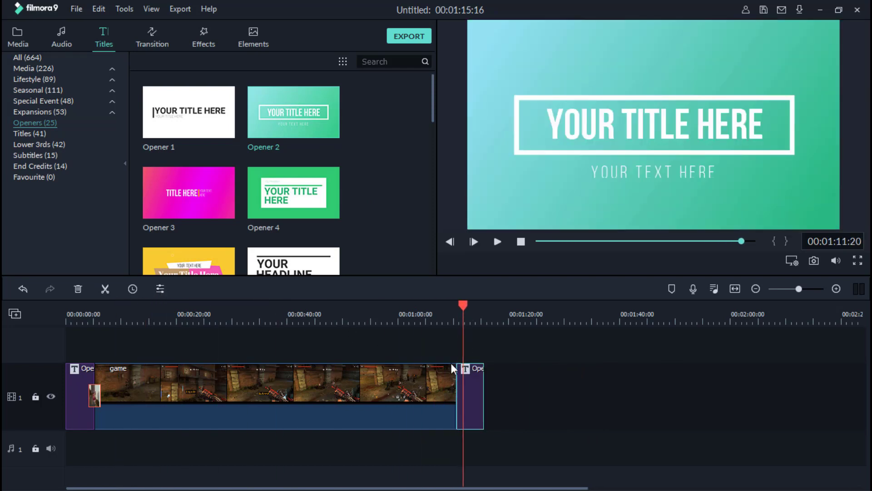
double_click(591, 120)
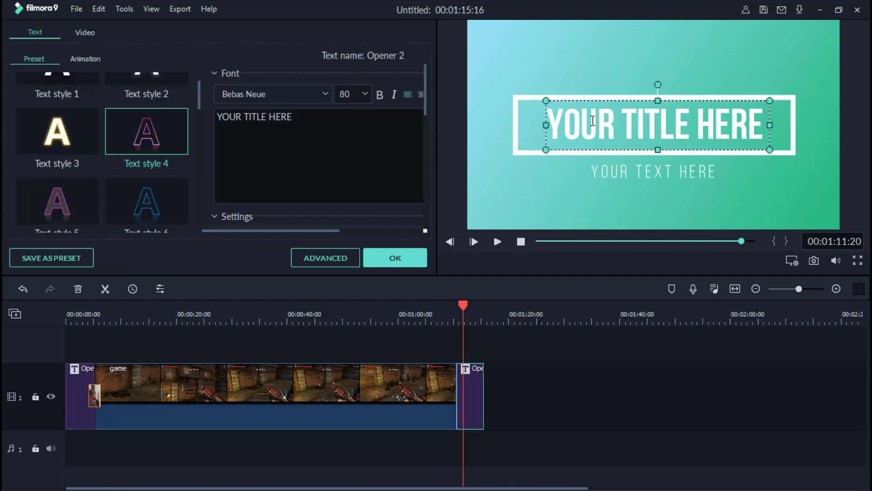
left_click(309, 123)
key("BackSpace")
key("BackSpace")
key("BackSpace")
key("BackSpace")
key("BackSpace")
key("BackSpace")
key("BackSpace")
key("BackSpace")
key("BackSpace")
key("BackSpace")
key("BackSpace")
key("BackSpace")
key("BackSpace")
key("BackSpace")
key("BackSpace")
type("thank u")
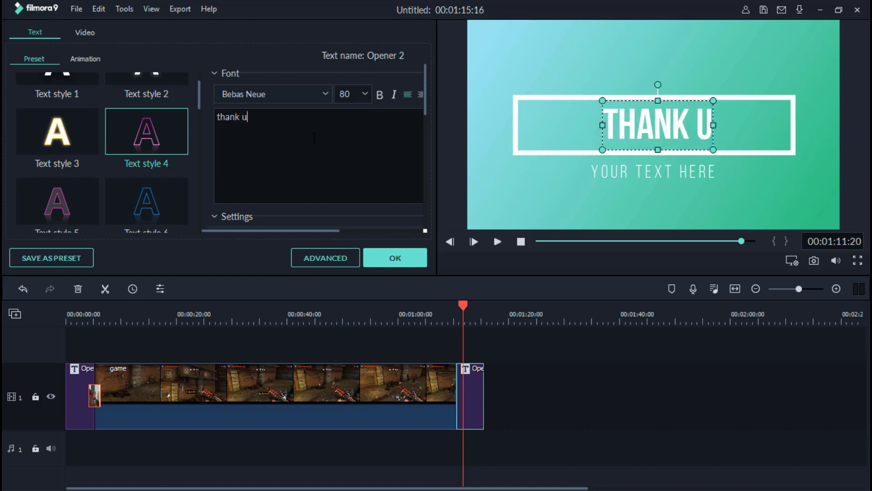
type(" for ")
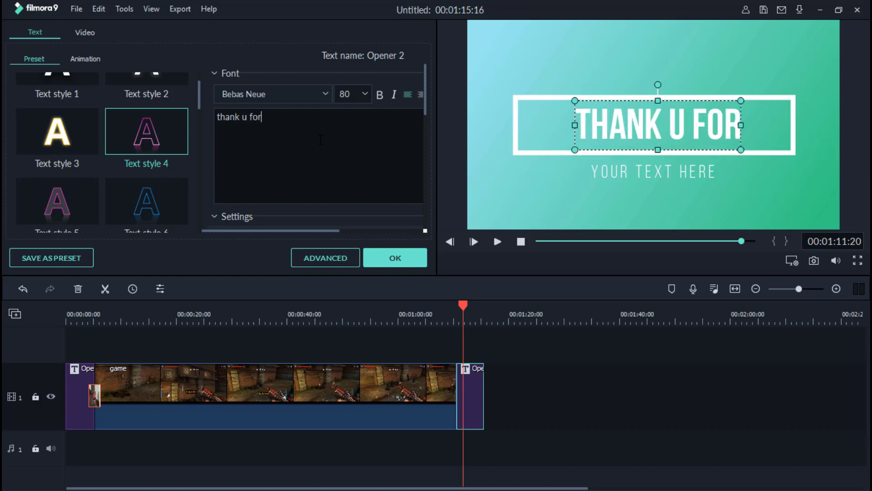
type("wat")
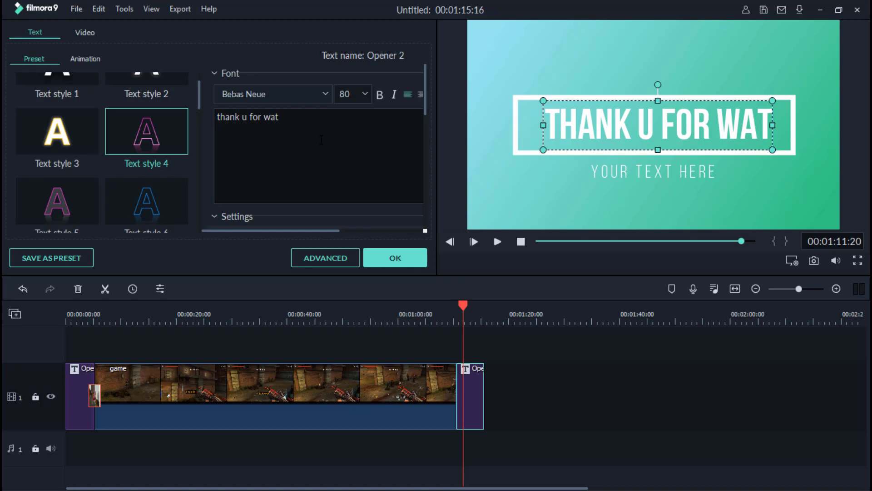
type("ching")
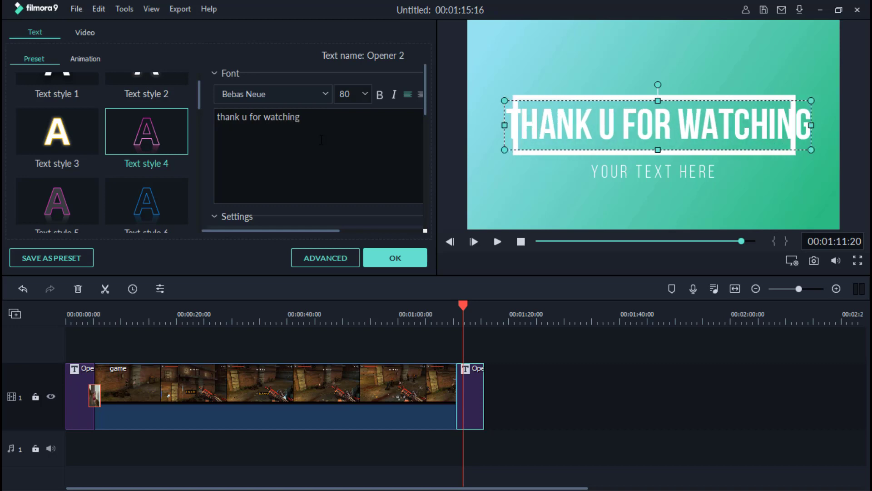
Replace the closing title's placeholder line below the frame with "like comment & share".
left_click(607, 181)
double_click(296, 119)
left_click(301, 121)
key("BackSpace")
key("BackSpace")
key("BackSpace")
key("BackSpace")
key("BackSpace")
key("BackSpace")
key("BackSpace")
key("BackSpace")
key("BackSpace")
key("BackSpace")
key("BackSpace")
key("BackSpace")
key("BackSpace")
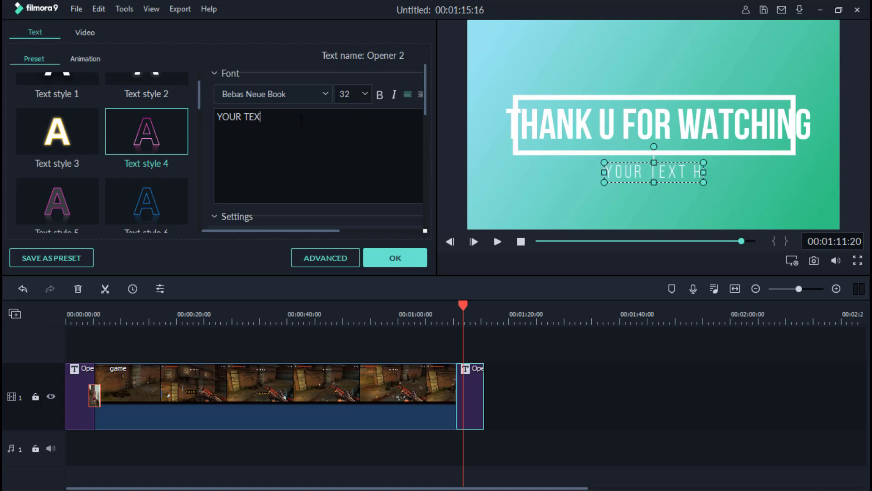
type("like")
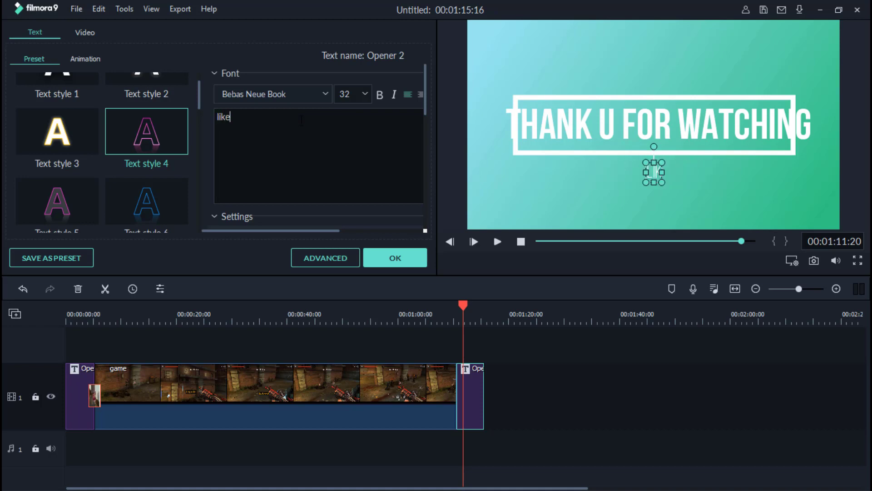
type(" co")
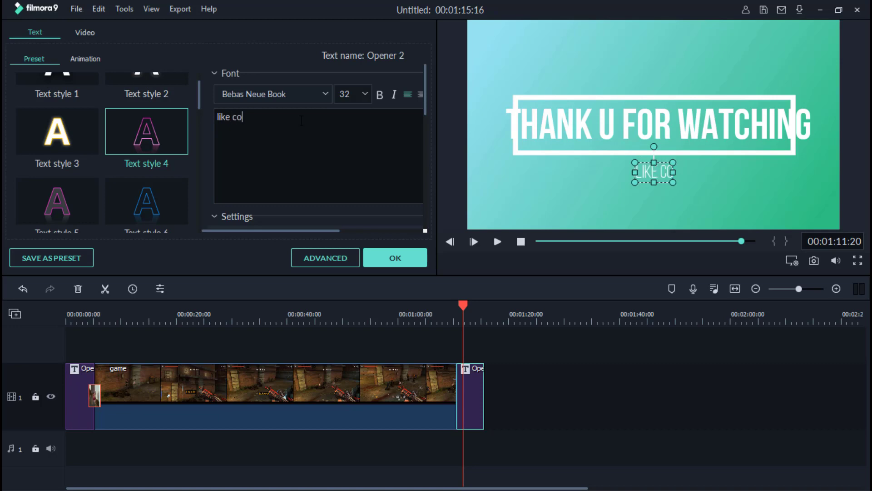
type("mment")
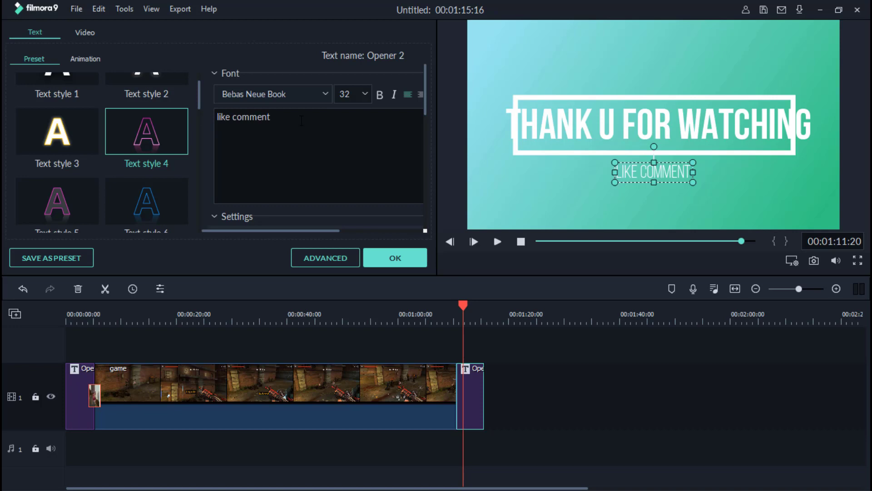
type(" & share")
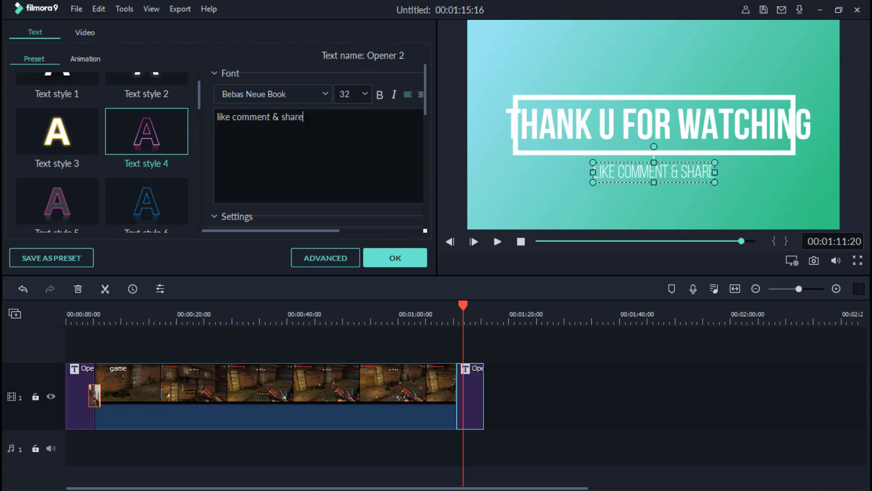
Play the closing title from the end of the game clip to review its text.
left_click(736, 177)
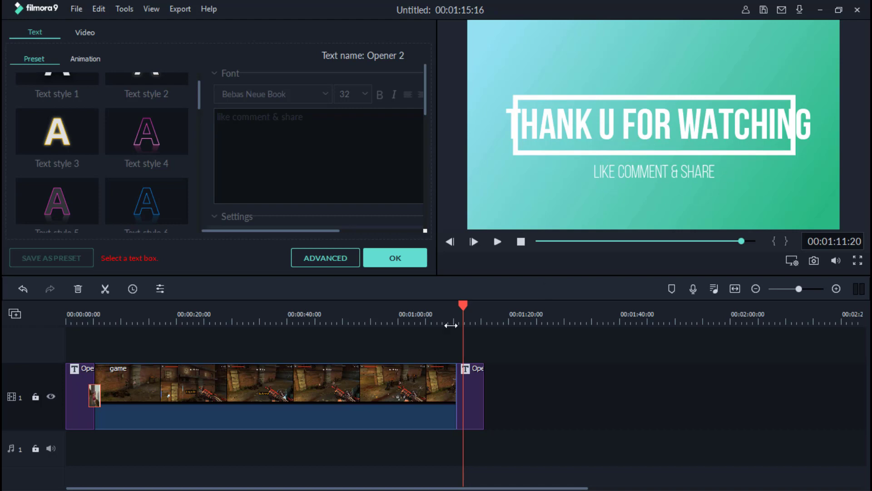
left_click_drag(461, 305, 456, 305)
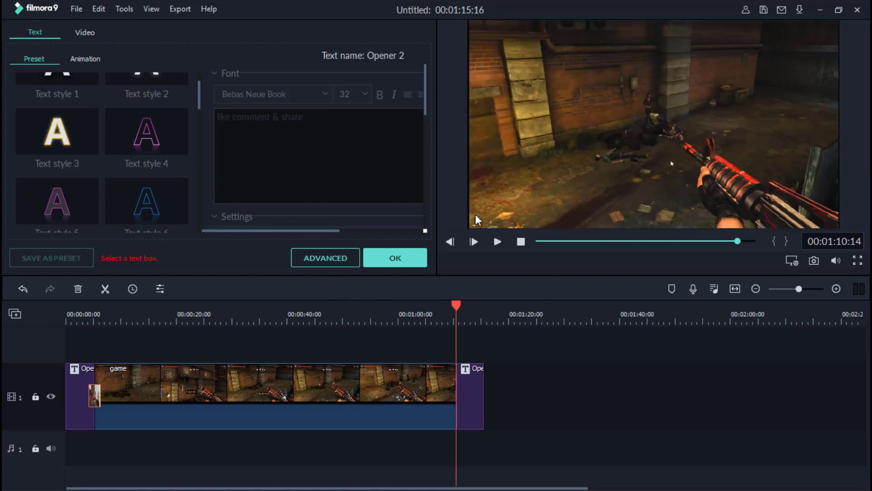
left_click(497, 243)
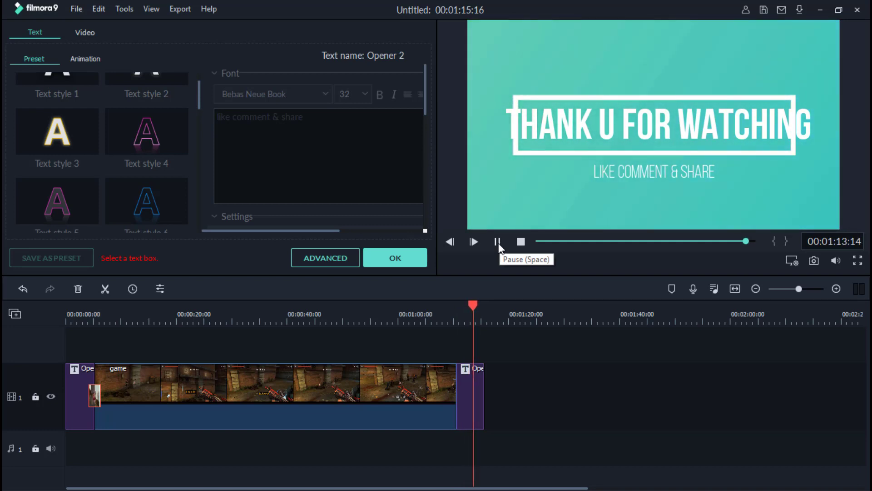
left_click(498, 242)
Narrow the "thank u for watching" text from both sides to fit inside the white frame, and play the closing title.
left_click(551, 122)
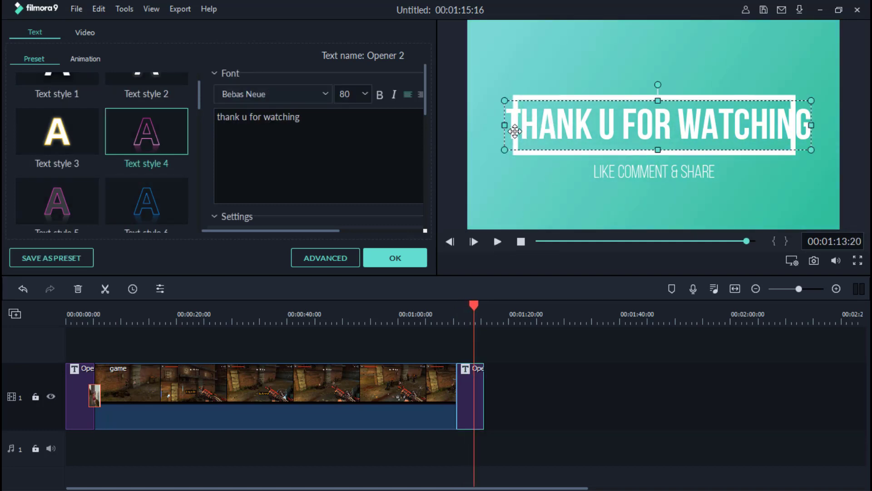
left_click_drag(507, 127, 520, 128)
left_click_drag(809, 127, 792, 127)
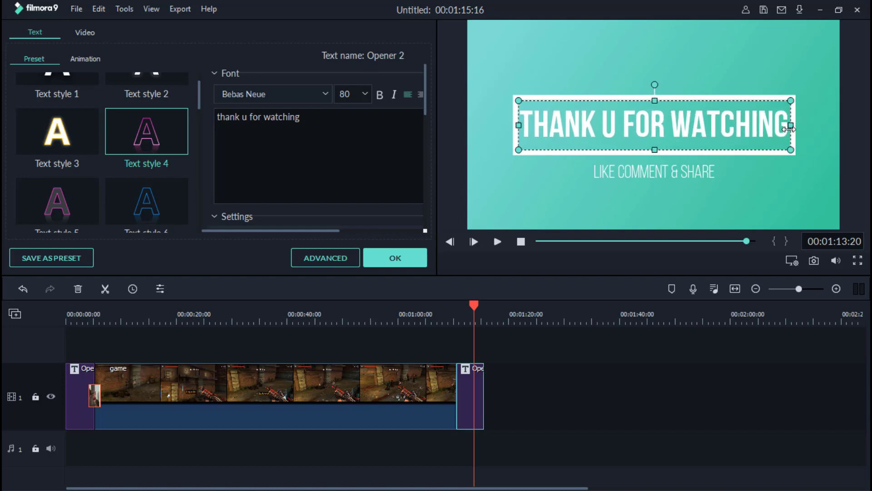
left_click(774, 186)
left_click_drag(476, 305, 453, 305)
left_click(494, 240)
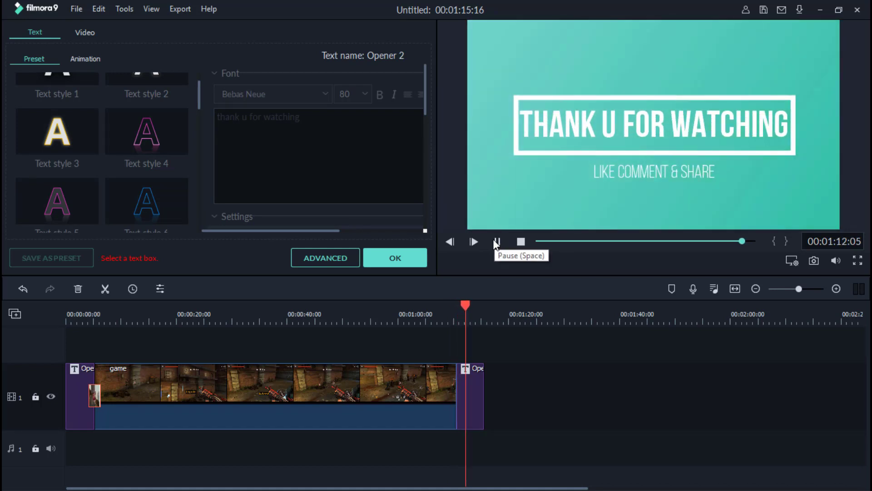
left_click(496, 241)
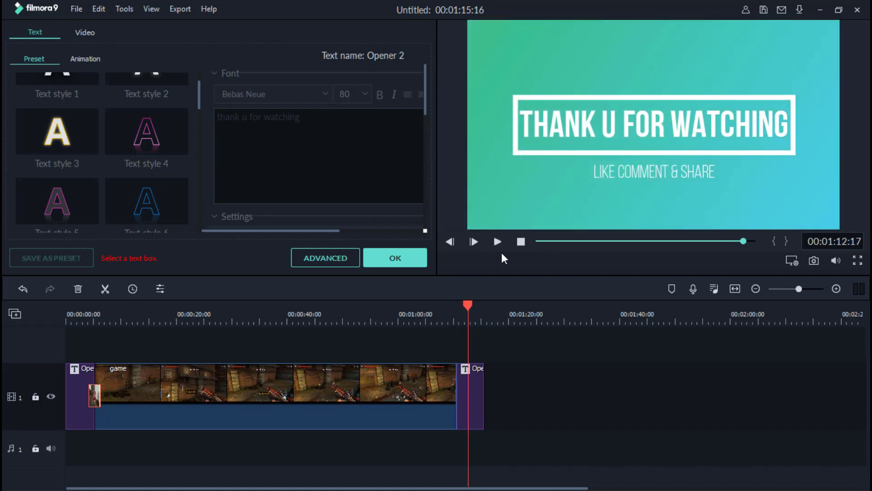
Apply Text style 5 to the "like comment & share" line and confirm the title edits.
left_click(608, 173)
left_click(154, 207)
left_click(161, 140)
left_click(74, 211)
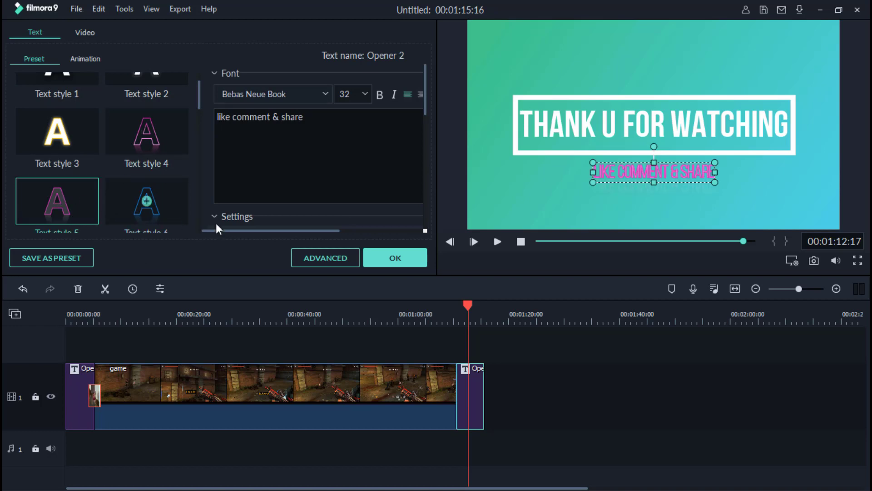
left_click(384, 257)
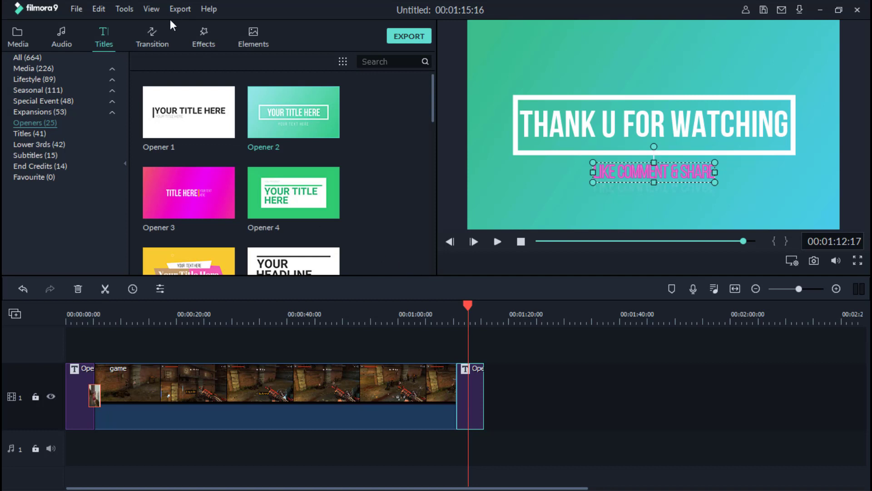
Look through the transitions and add Action Pack Transition 3 between the game clip and the closing title.
left_click(154, 39)
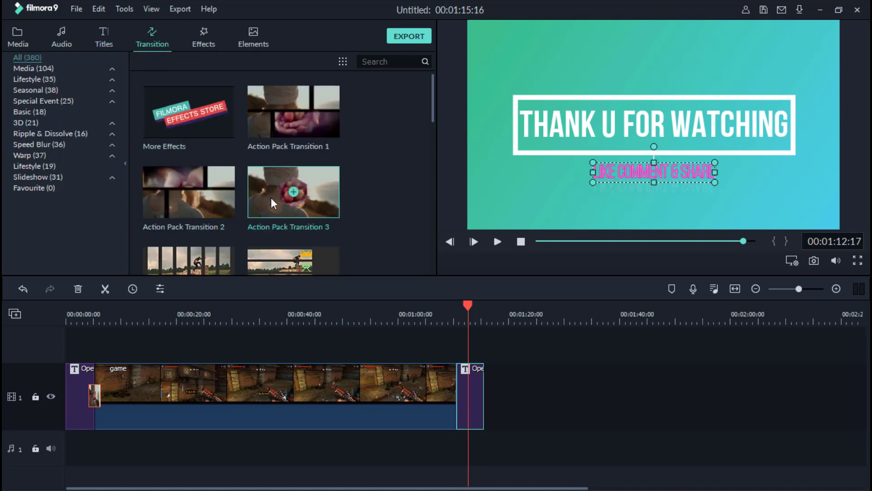
scroll(260, 193, "down", 3)
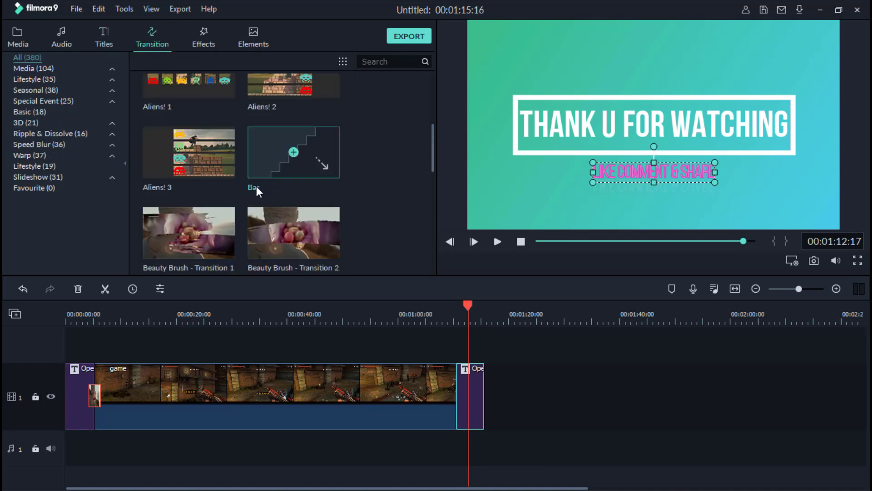
scroll(256, 187, "up", 4)
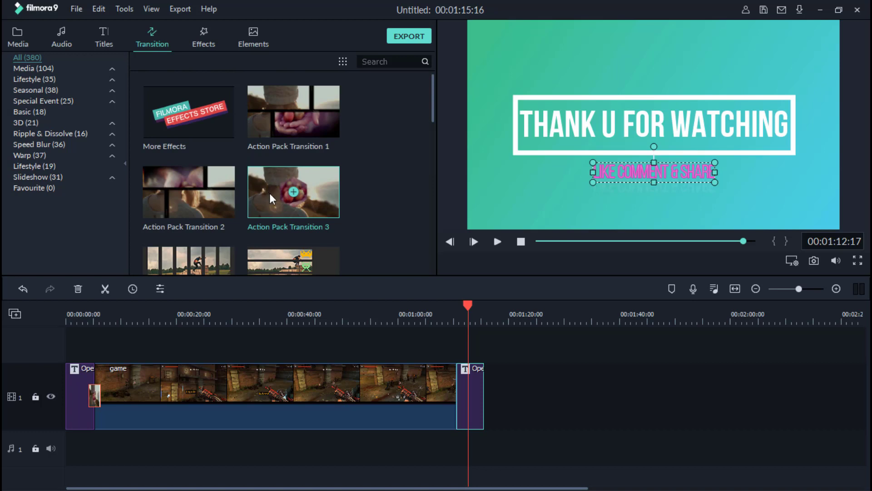
scroll(270, 194, "down", 8)
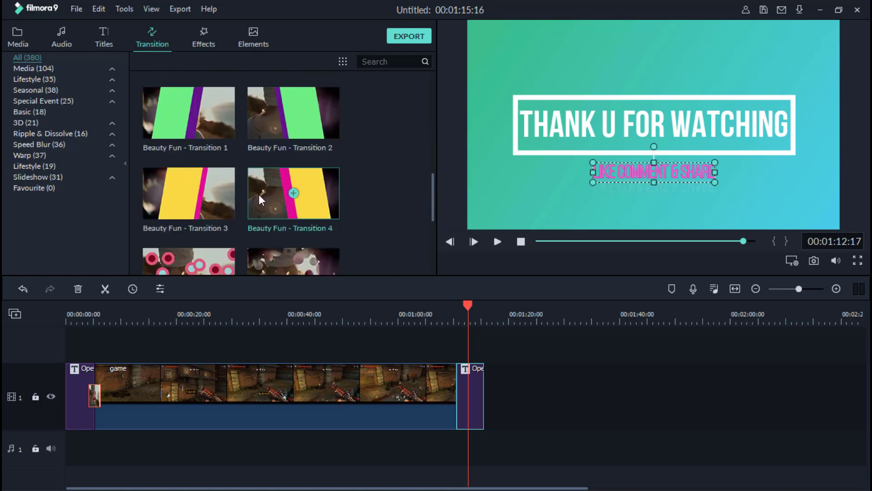
scroll(260, 198, "down", 4)
scroll(259, 194, "up", 4)
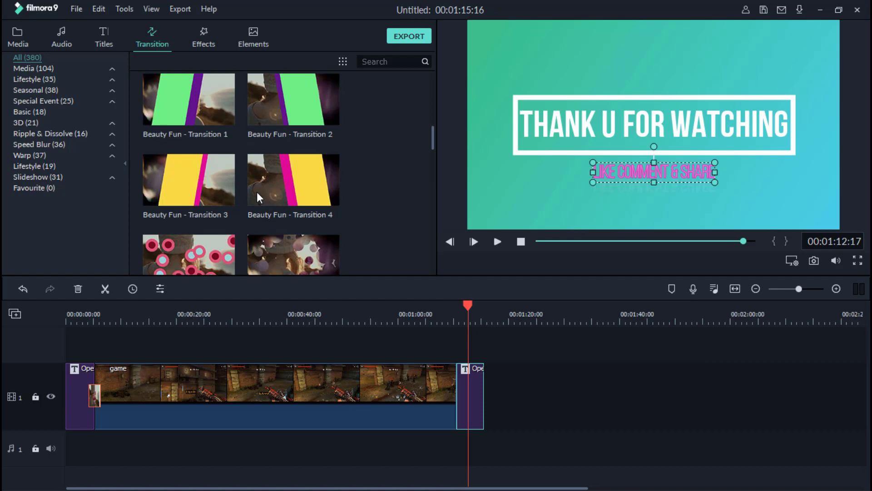
scroll(247, 208, "down", 4)
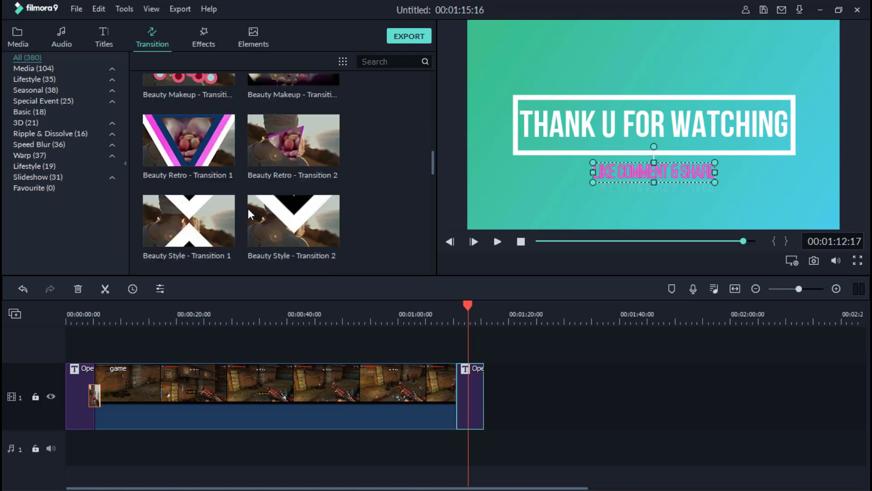
scroll(249, 211, "down", 6)
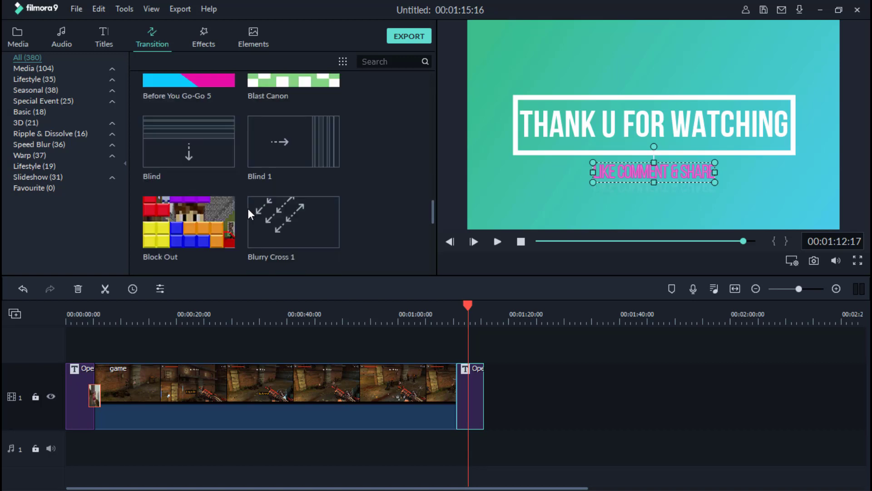
scroll(257, 198, "up", 15)
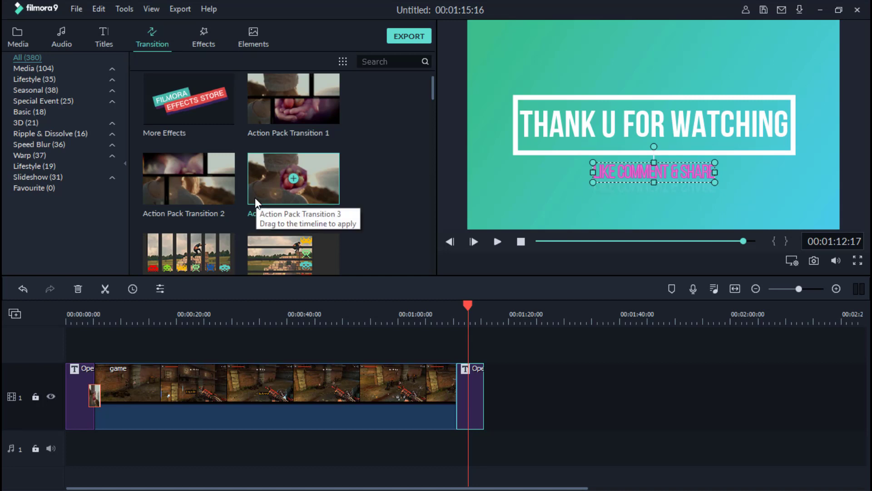
left_click_drag(255, 190, 458, 393)
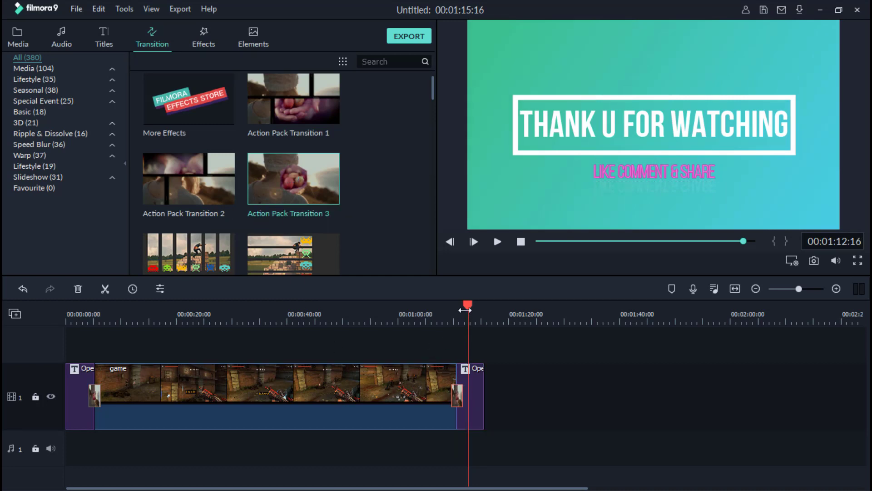
Play the end of the game clip through the transition into the closing title.
left_click_drag(467, 307, 433, 308)
left_click(497, 241)
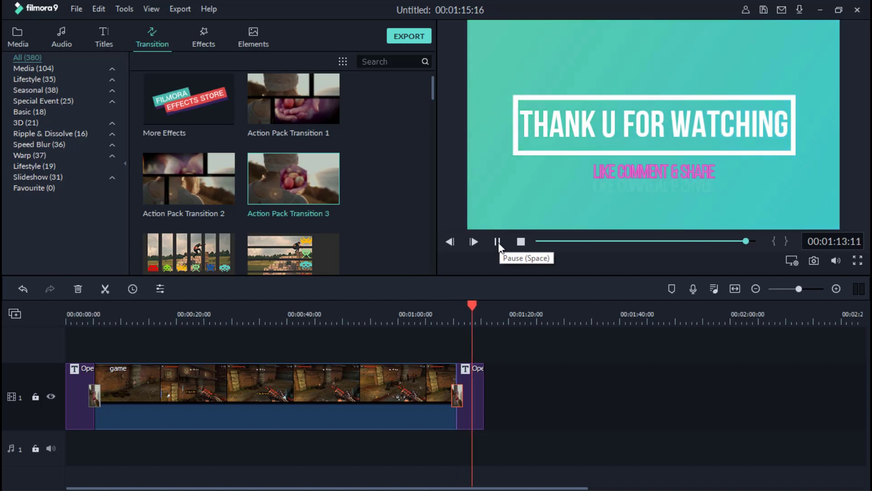
left_click(497, 242)
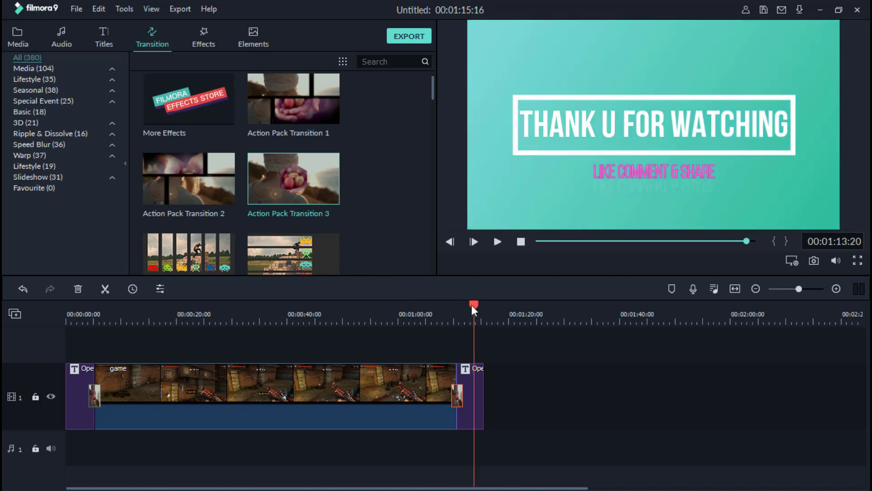
Move the playhead to 00:00:40:09, select the game clip, and show the cinema category of the filters.
left_click_drag(298, 316, 192, 305)
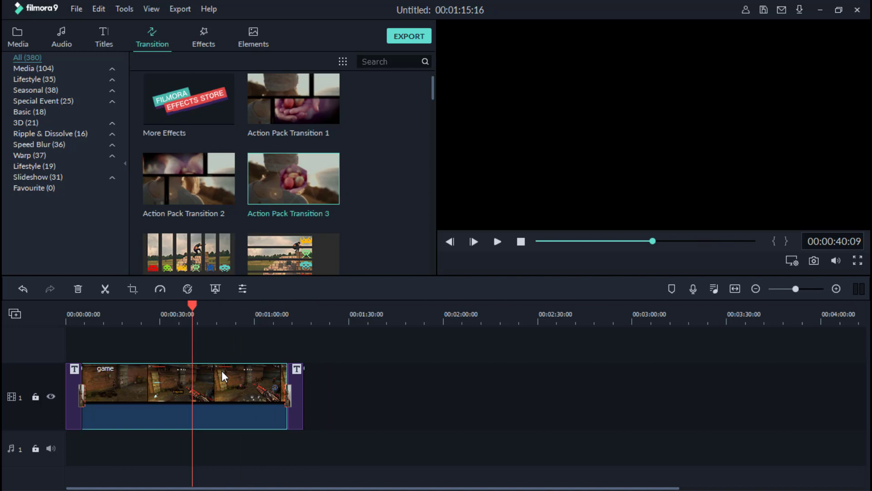
left_click(222, 372)
left_click(203, 42)
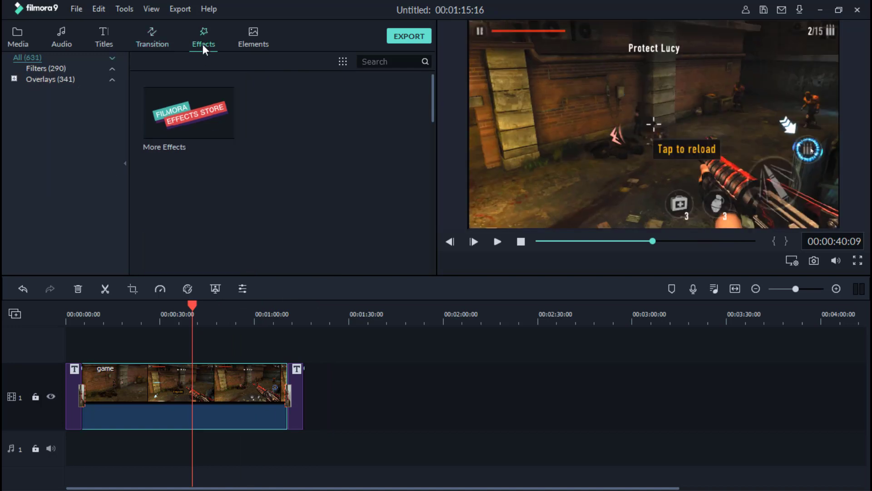
left_click(111, 68)
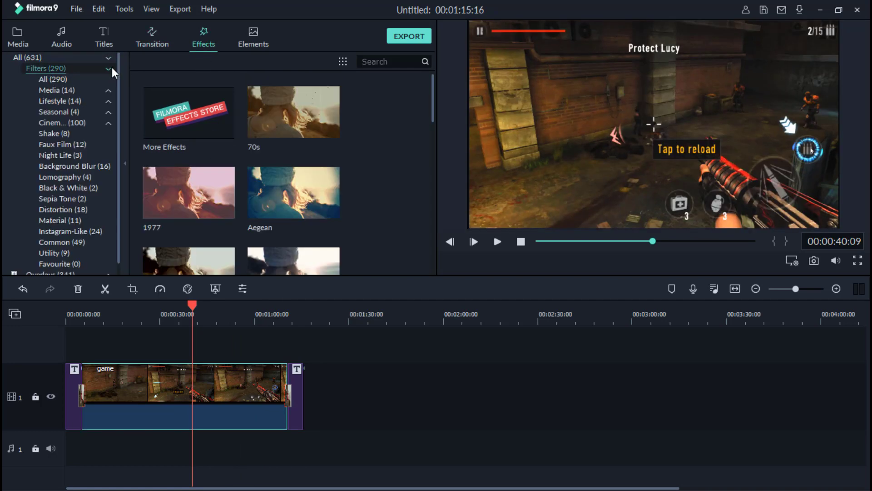
left_click(53, 121)
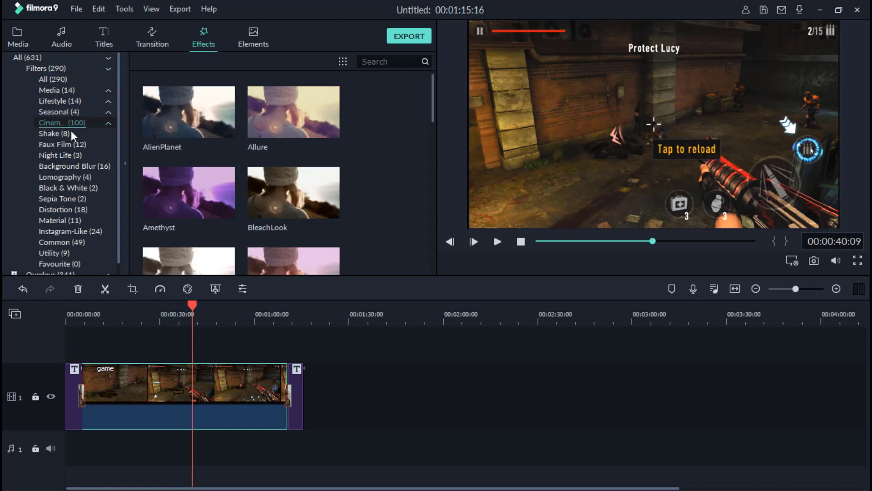
Try the Amethyst and BleachLook filters on the game clip, undoing each one.
left_click_drag(170, 191, 155, 376)
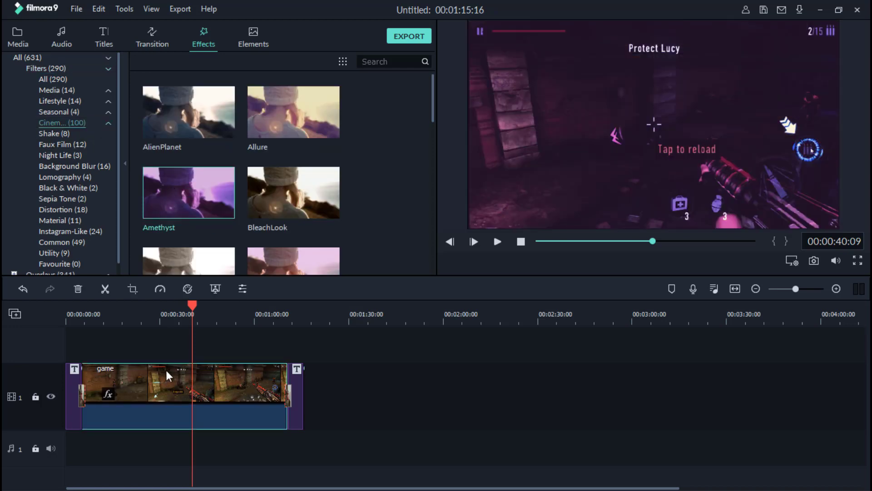
key("ctrl+z")
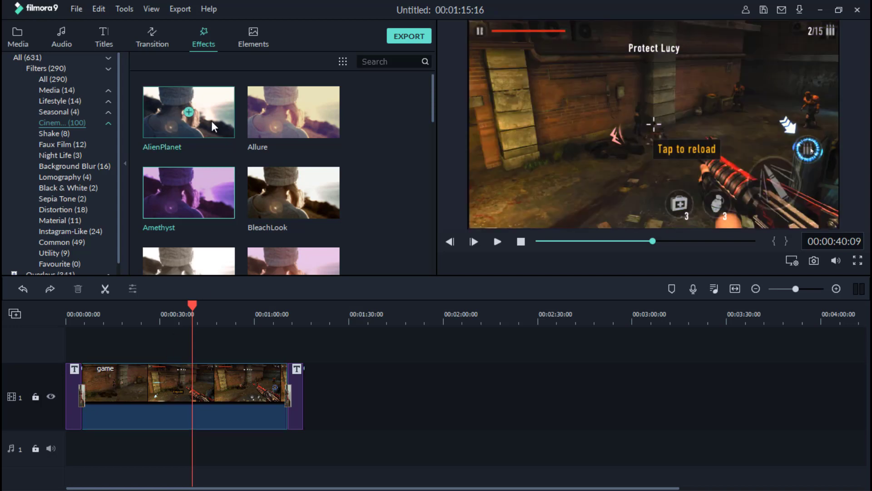
left_click_drag(271, 198, 198, 362)
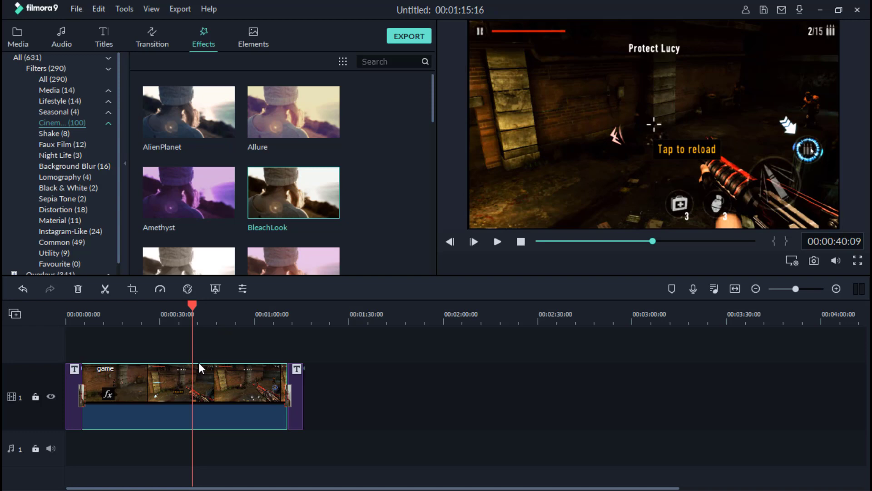
key("ctrl+z")
Apply the AlienPlanet filter to the game clip and play a few seconds of the filtered footage.
scroll(213, 135, "down", 3)
scroll(212, 135, "up", 3)
left_click_drag(170, 123, 182, 359)
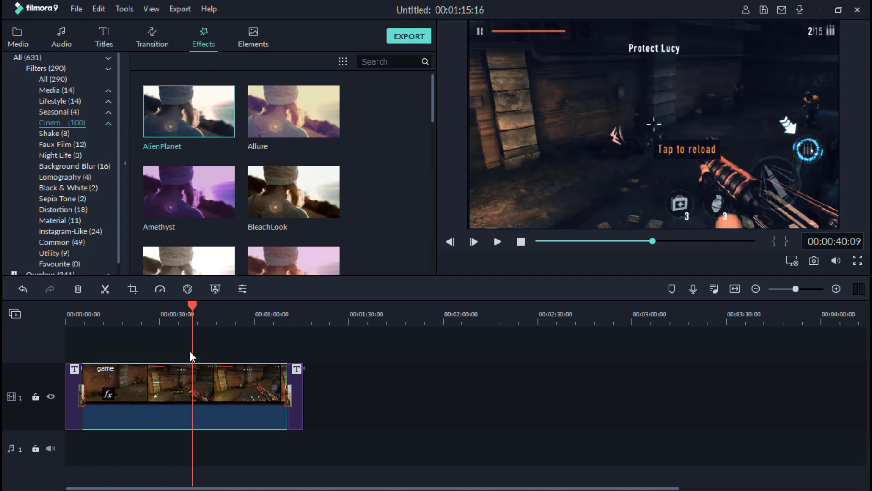
left_click(503, 241)
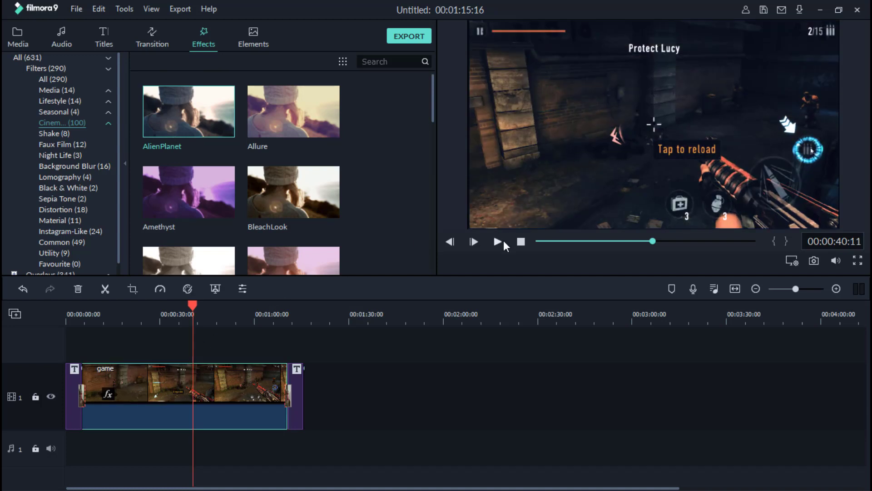
left_click(497, 241)
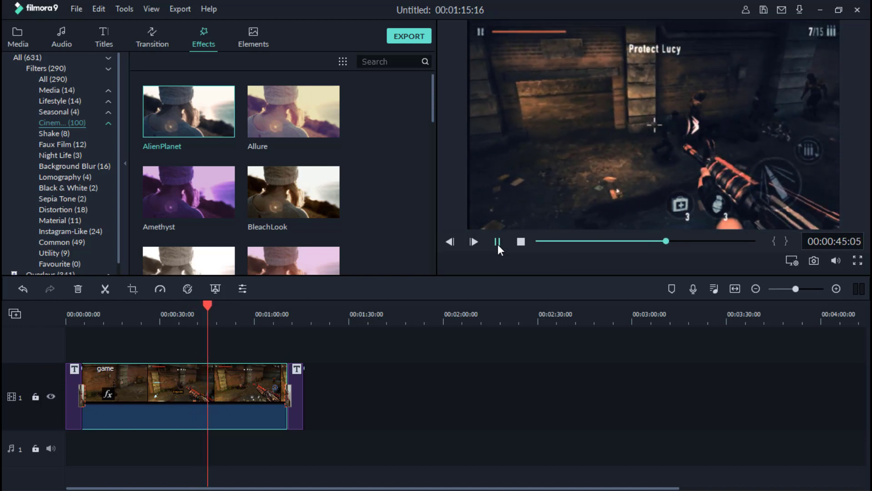
left_click(497, 243)
Look through more filter categories, apply the blue Modern Grunge filter from Seasonal to the game clip, and play the result.
scroll(314, 183, "down", 5)
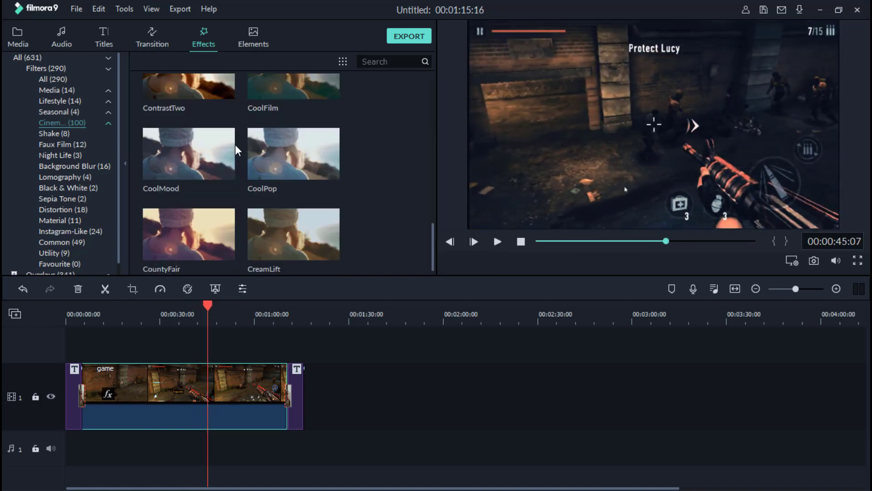
left_click(59, 142)
left_click(57, 135)
scroll(227, 184, "down", 2)
scroll(218, 182, "up", 2)
left_click(77, 110)
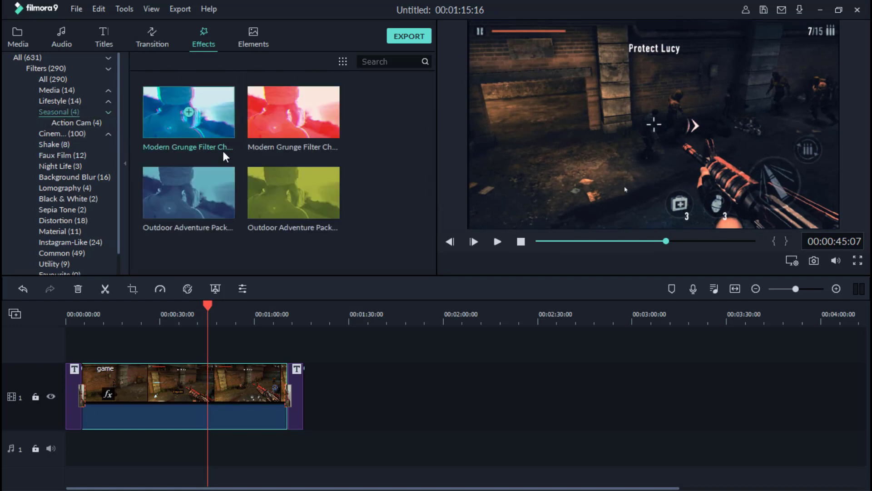
left_click_drag(168, 129, 192, 381)
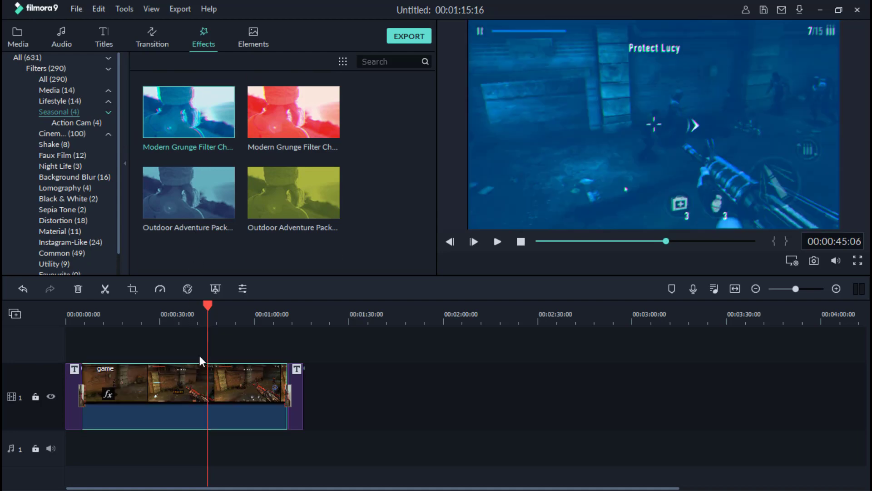
left_click(497, 243)
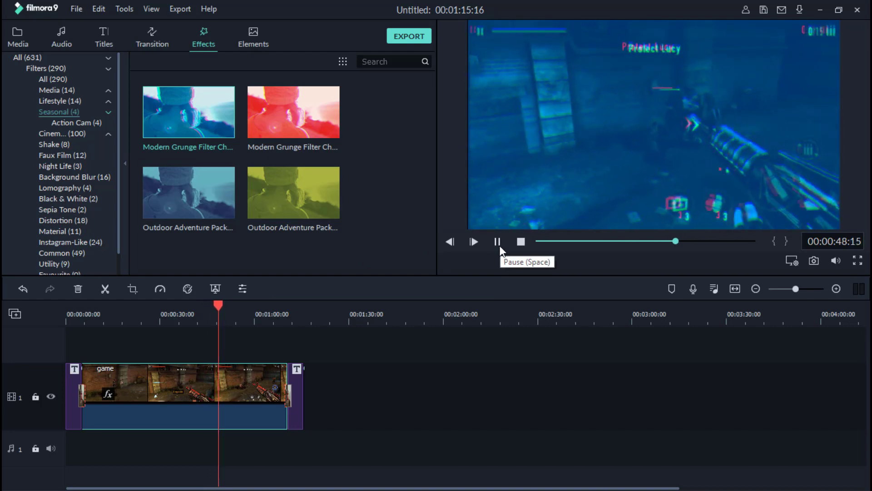
left_click(499, 245)
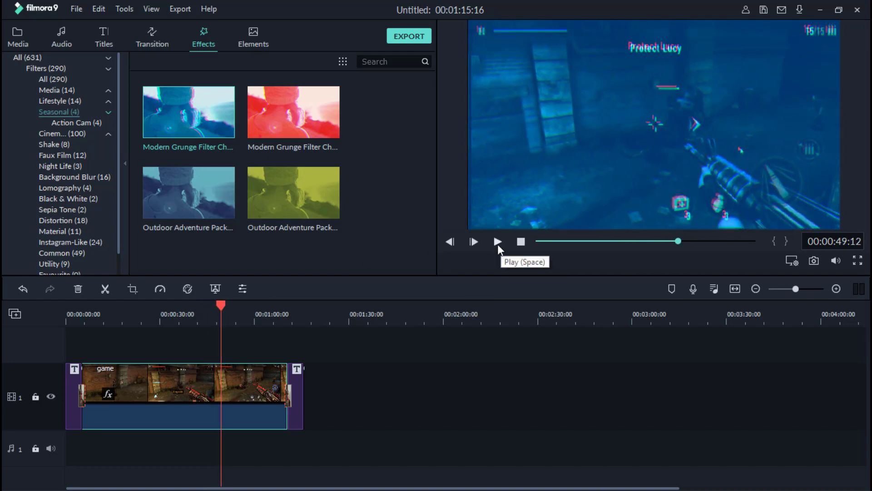
Undo the blue Modern Grunge filter on the game clip.
key("ctrl+z")
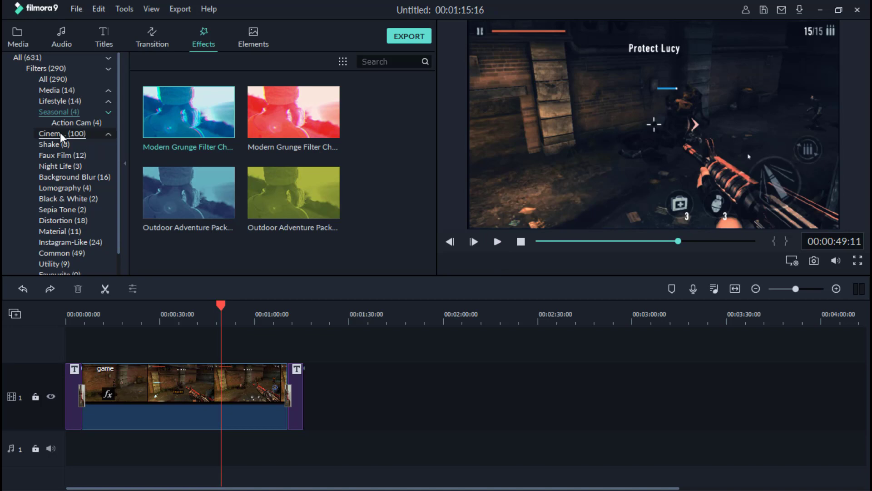
Try Cosmic Pack - Overlay 1 and Overlay 3 from the Media overlays on the game clip, playing and undoing each one.
scroll(64, 165, "down", 1)
left_click(50, 263)
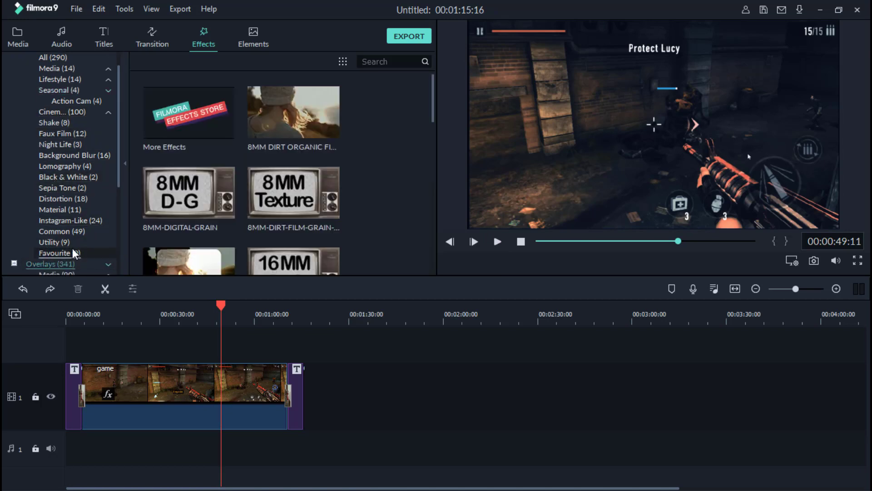
scroll(63, 191, "down", 5)
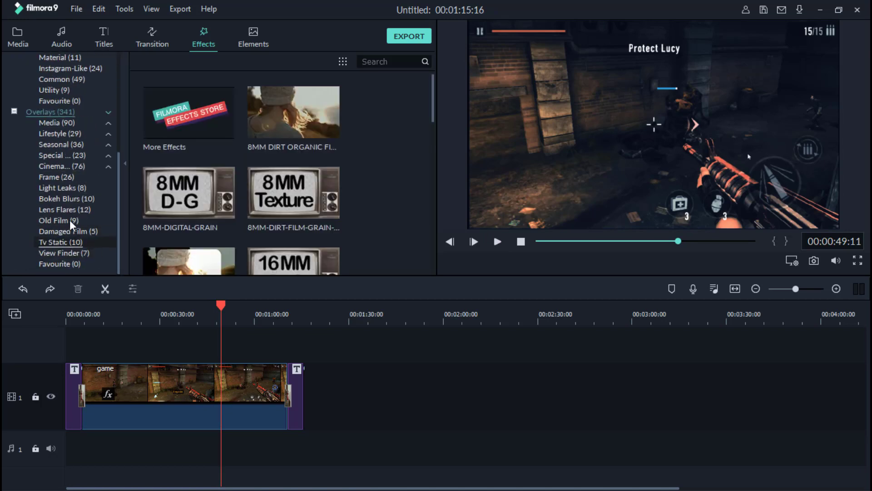
left_click(56, 123)
left_click_drag(282, 125, 196, 387)
left_click(498, 240)
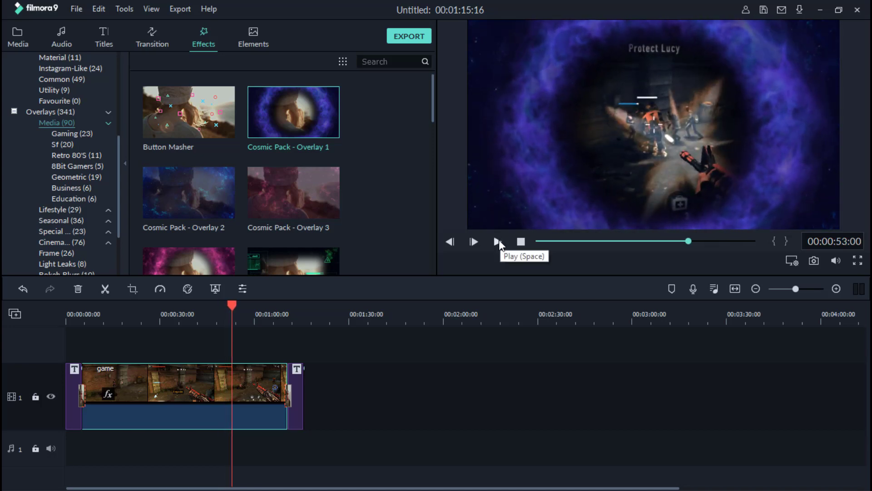
key("ctrl+z")
left_click_drag(271, 201, 193, 382)
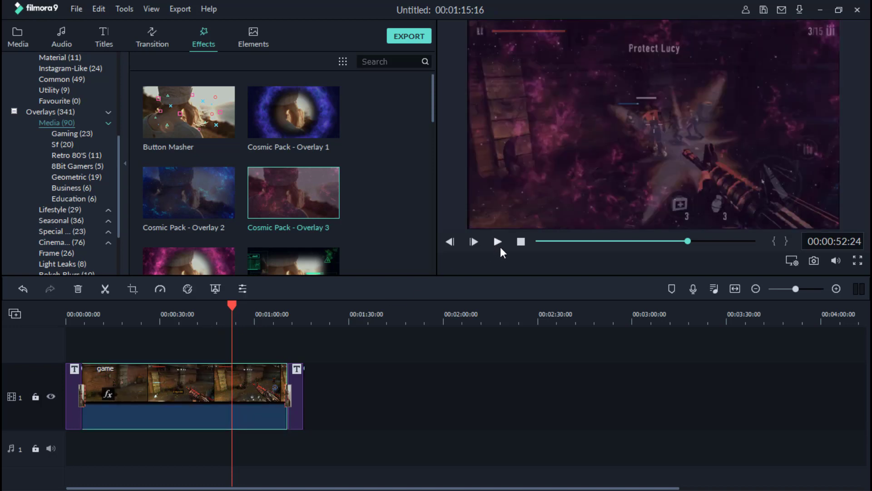
left_click(497, 242)
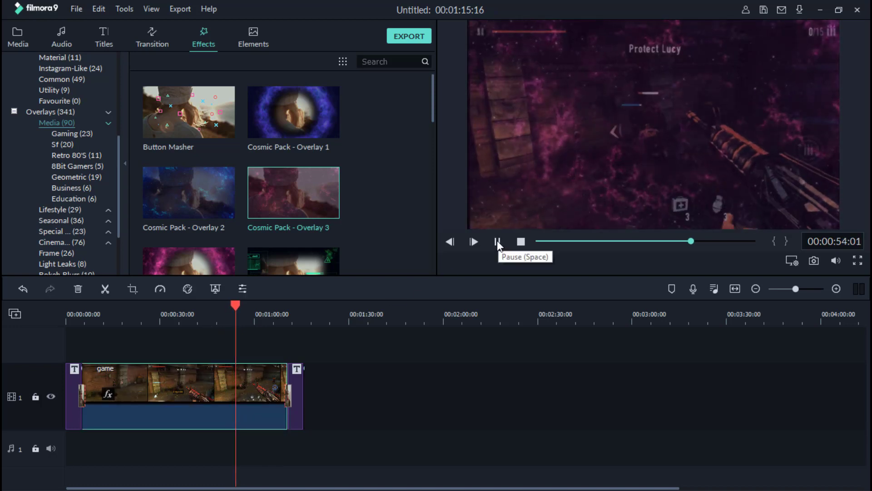
left_click(498, 242)
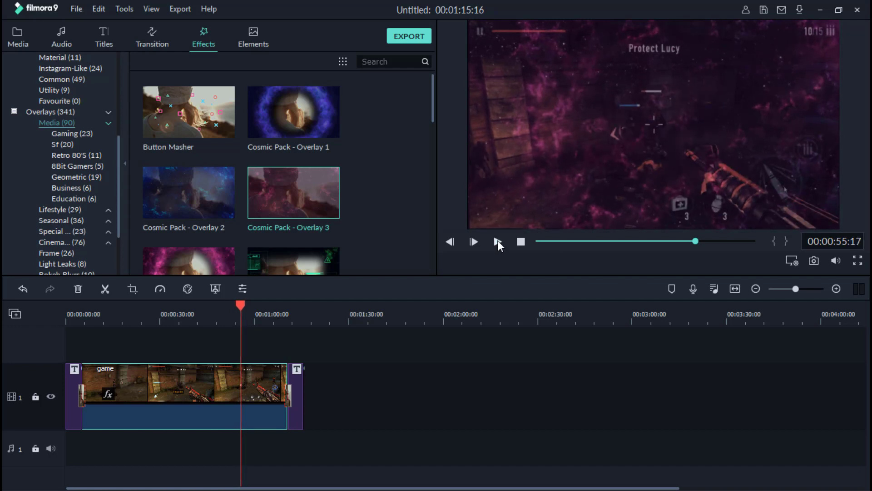
key("ctrl+z")
Browse the remaining Media overlays and preview the Blast - 07 element from the Vfx category.
scroll(244, 139, "down", 10)
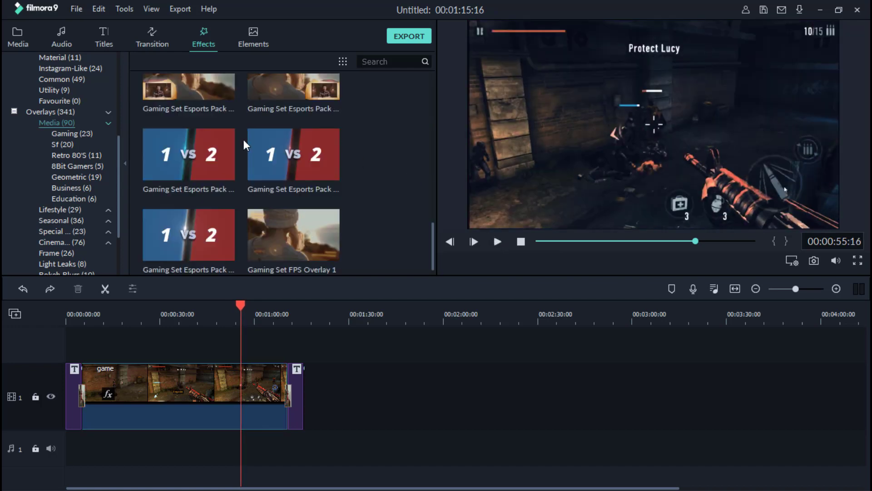
scroll(241, 140, "up", 5)
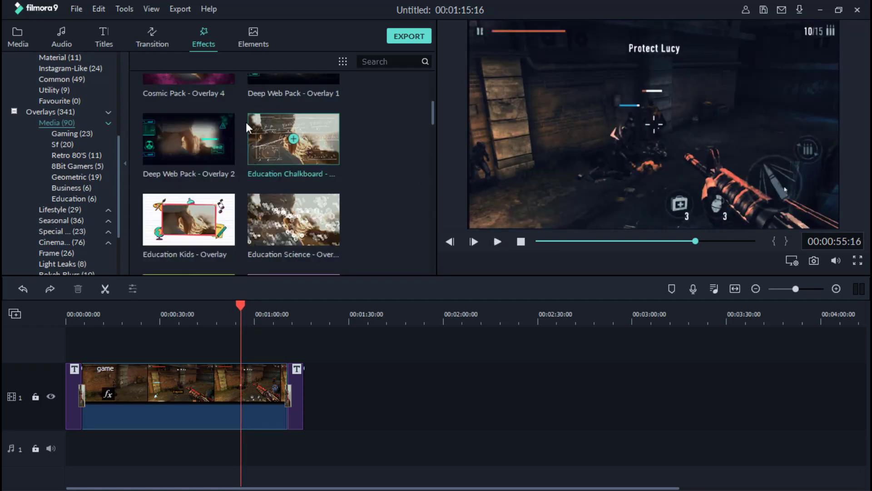
left_click(255, 37)
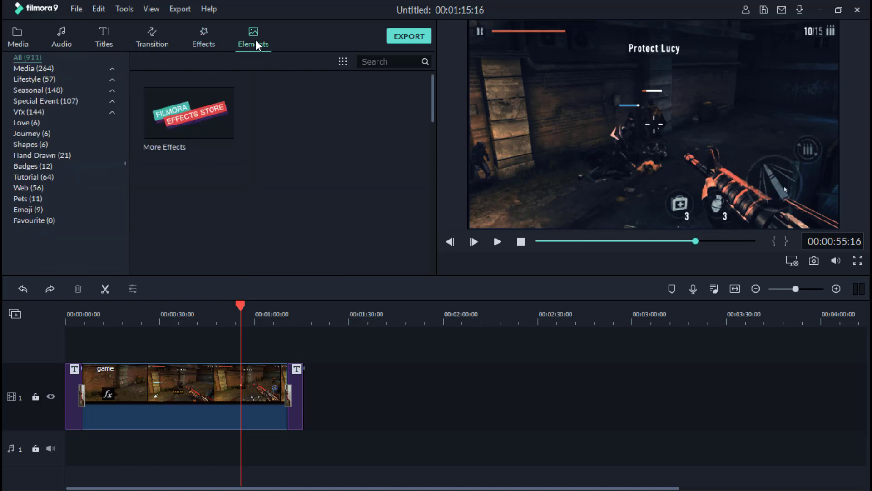
left_click(31, 67)
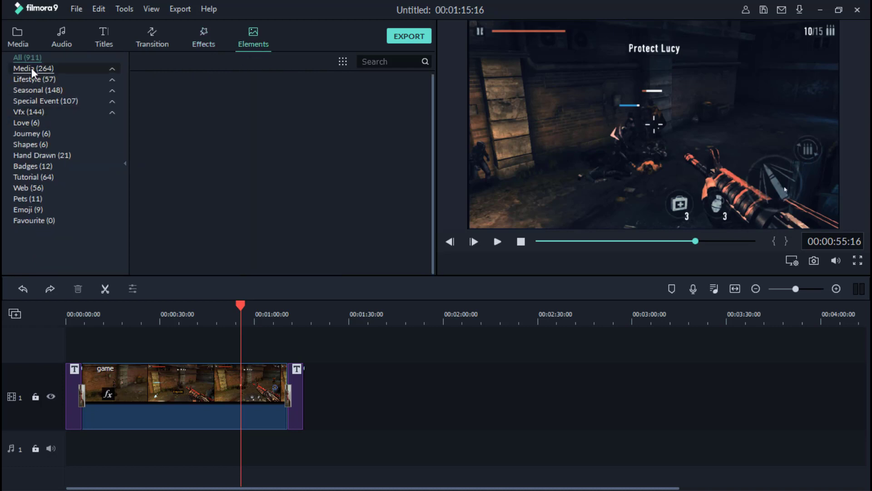
left_click(27, 112)
scroll(260, 210, "down", 5)
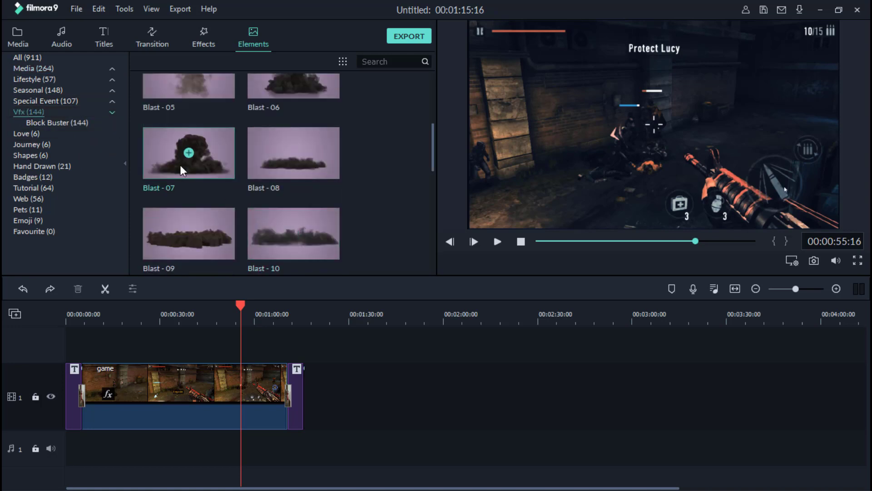
left_click(170, 149)
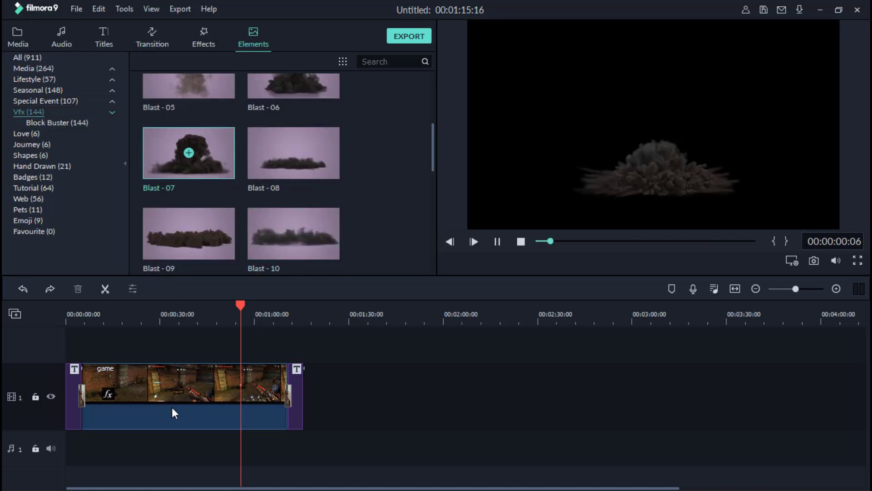
left_click(502, 241)
Add the Blast - 07 element on a new track above the game clip, starting at 00:00:55:16.
mouse_move(188, 154)
left_click_drag(151, 158, 180, 347)
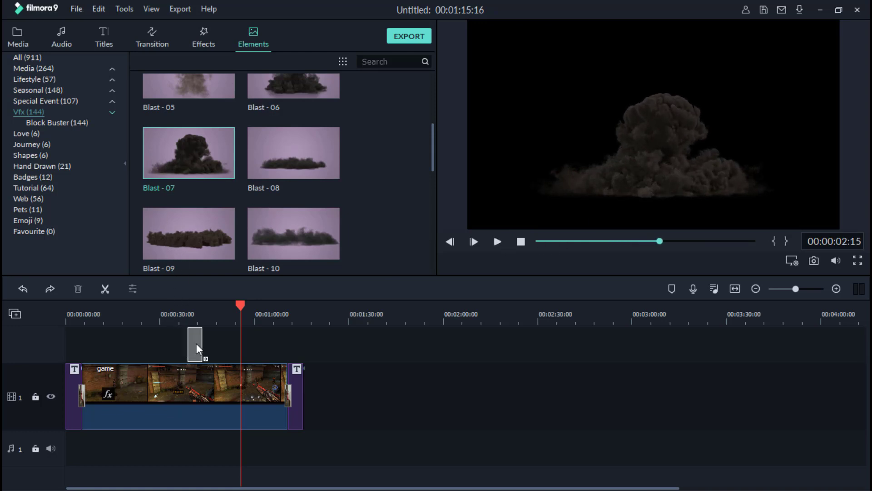
left_click_drag(236, 346, 240, 346)
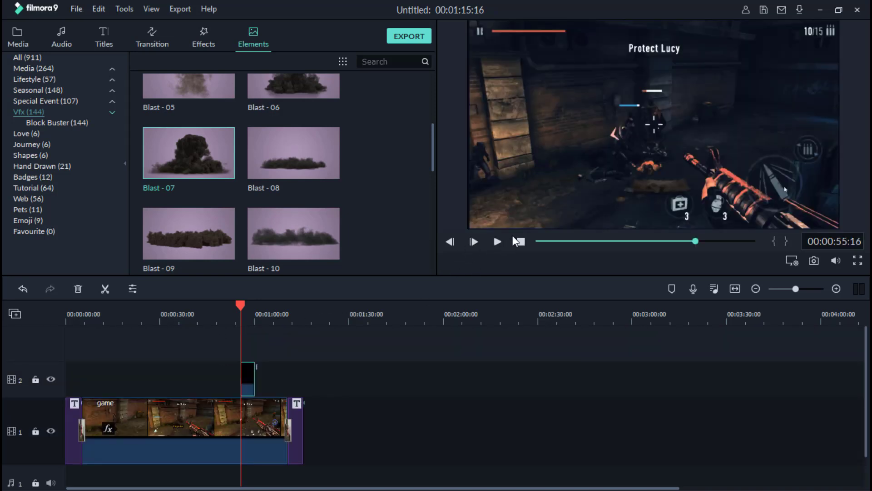
Play the footage with the blast, replaying it from 00:00:54:04 and pausing while the smoke is on screen.
left_click(496, 243)
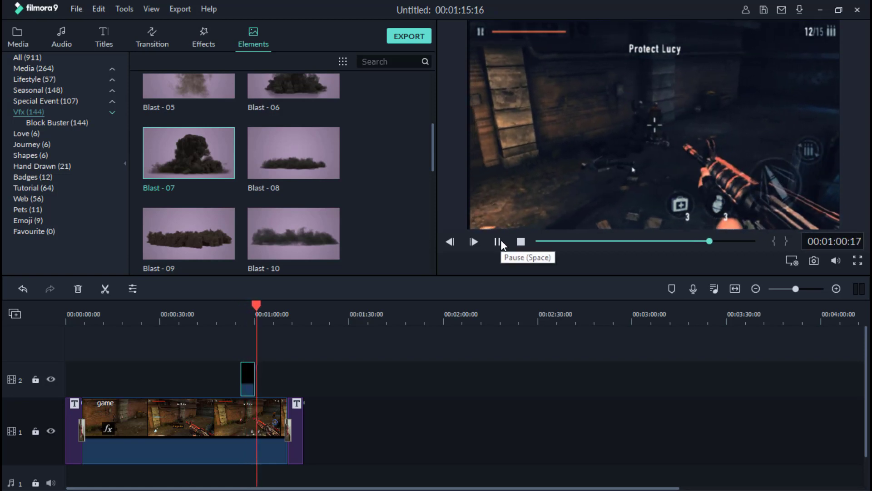
left_click(501, 238)
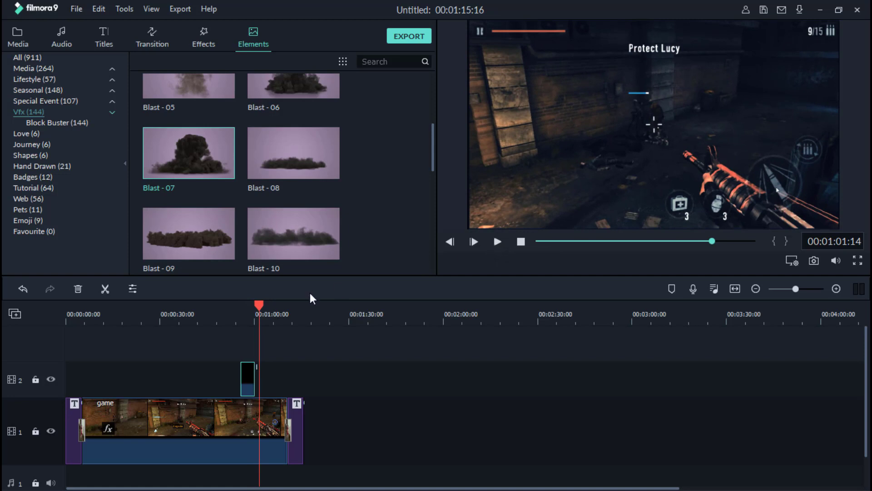
left_click_drag(257, 304, 236, 306)
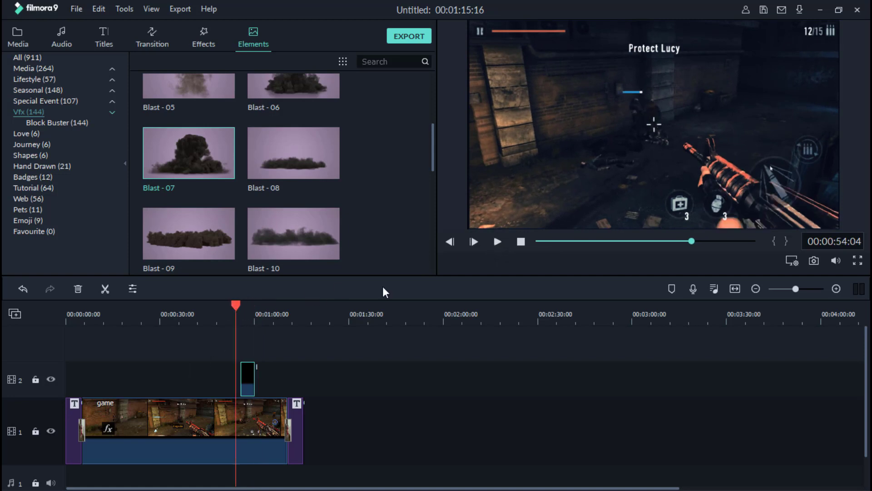
left_click(497, 245)
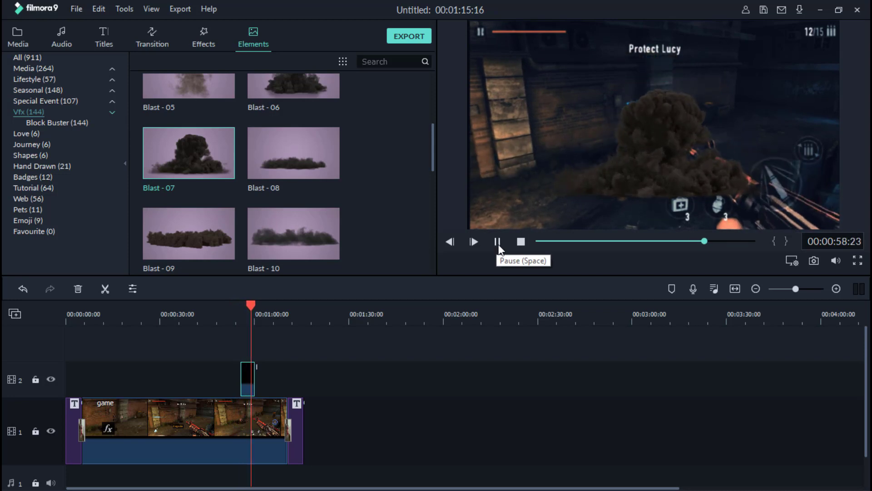
left_click(498, 245)
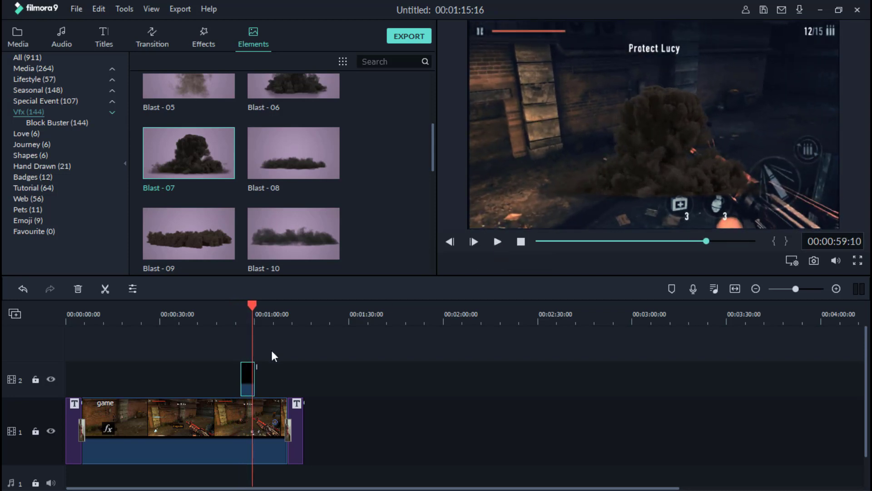
Shrink the blast in the preview in height and width, and reposition it over the enemies near the middle of the scene.
left_click(667, 174)
left_click(247, 380)
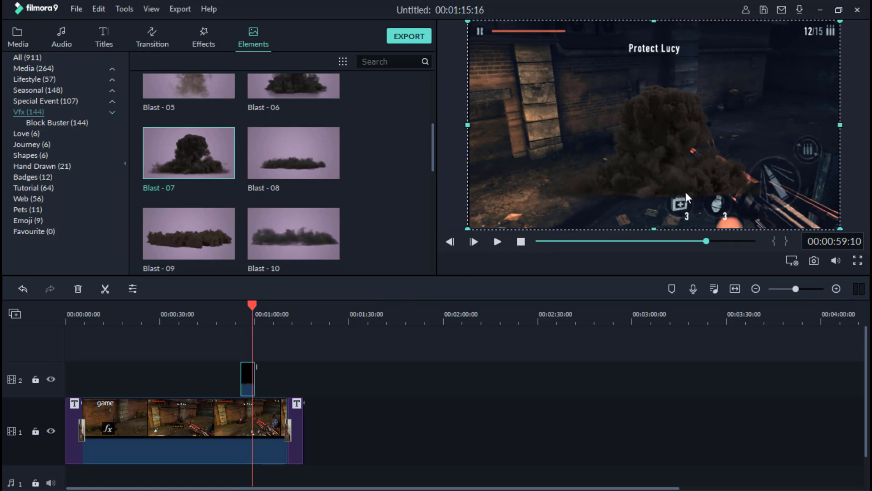
left_click_drag(653, 206, 654, 191)
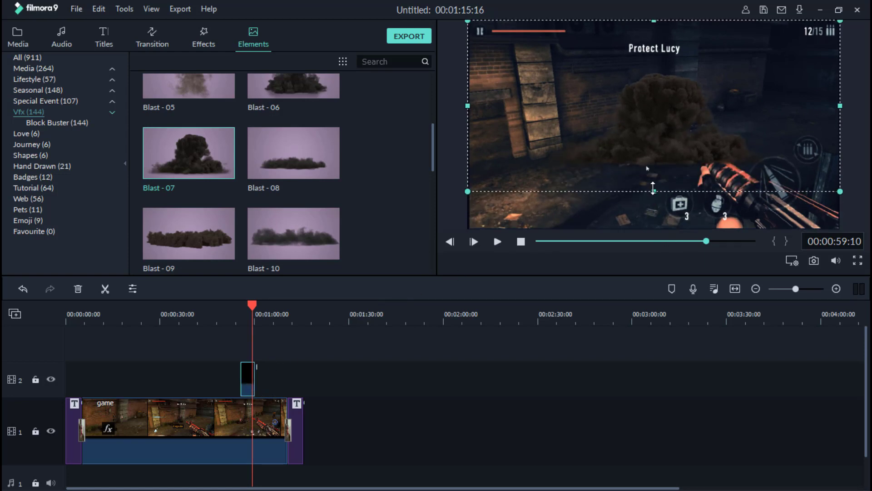
left_click_drag(840, 109, 797, 113)
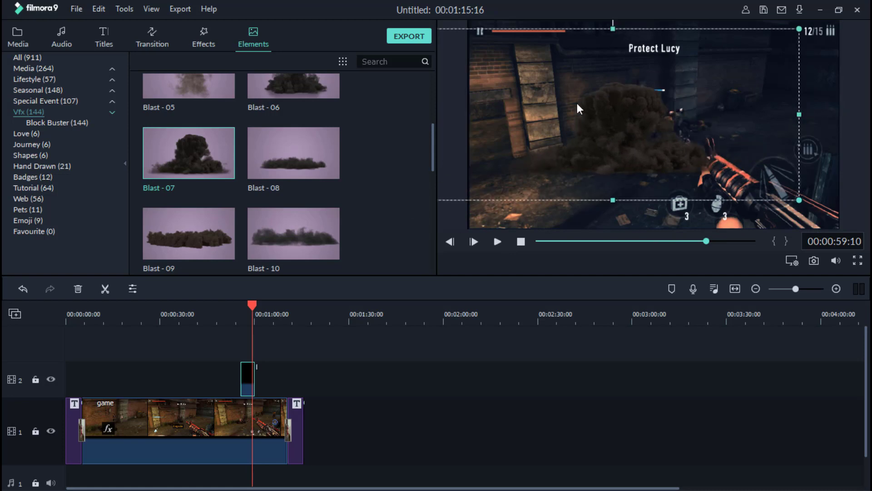
double_click(580, 127)
mouse_move(585, 134)
left_mouse_down()
mouse_move(603, 136)
mouse_move(596, 137)
left_mouse_up()
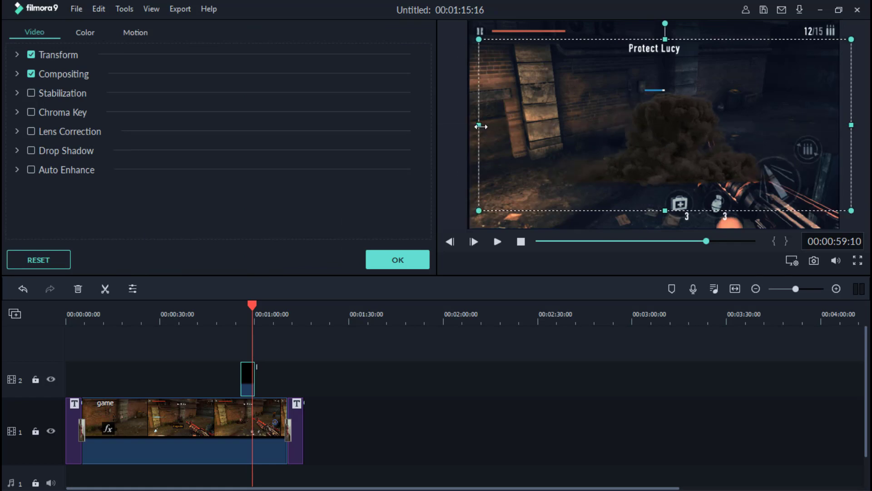
left_click_drag(480, 123, 518, 124)
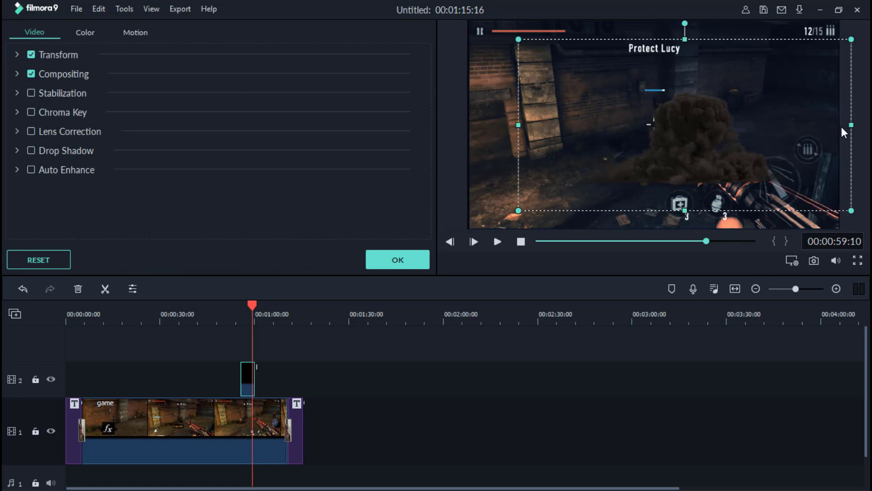
left_click_drag(851, 123, 805, 123)
left_click_drag(668, 154, 652, 137)
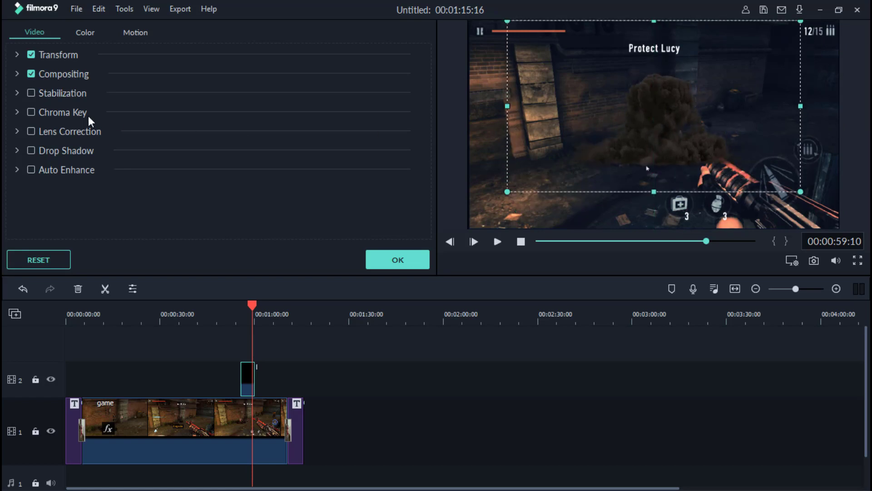
Set the blast element's compositing blending mode to Color Burn.
left_click(17, 73)
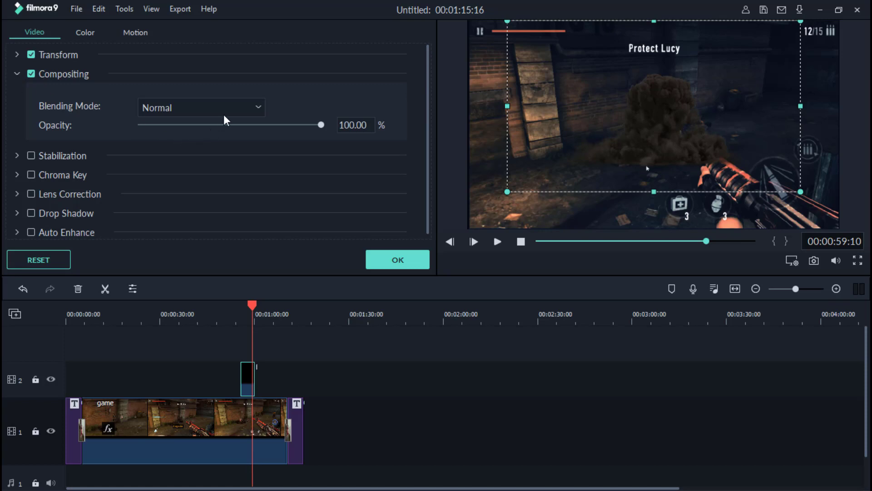
left_click(258, 108)
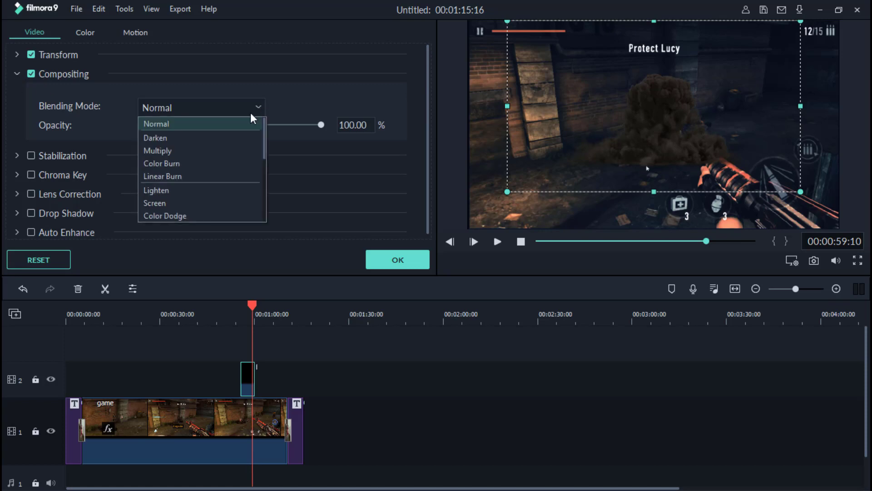
left_click(174, 162)
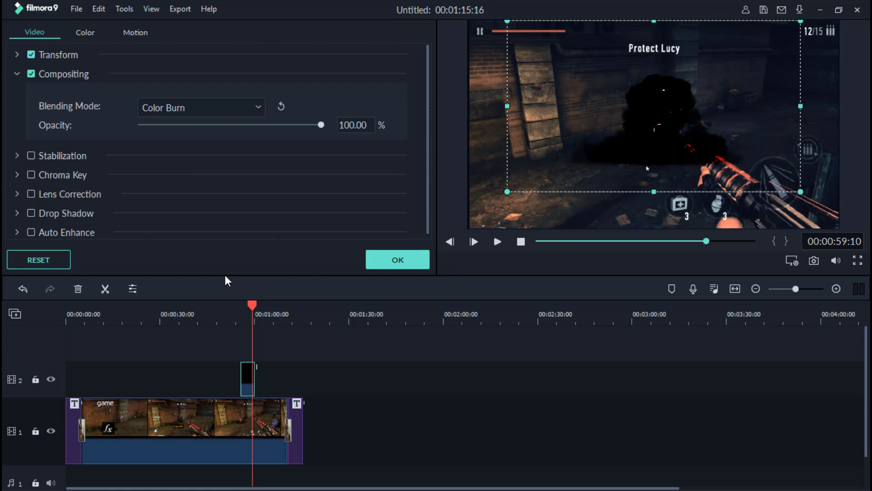
Replay the blast from 00:00:54:09 to 00:00:58:01 and accept its video settings.
left_click_drag(251, 304, 236, 305)
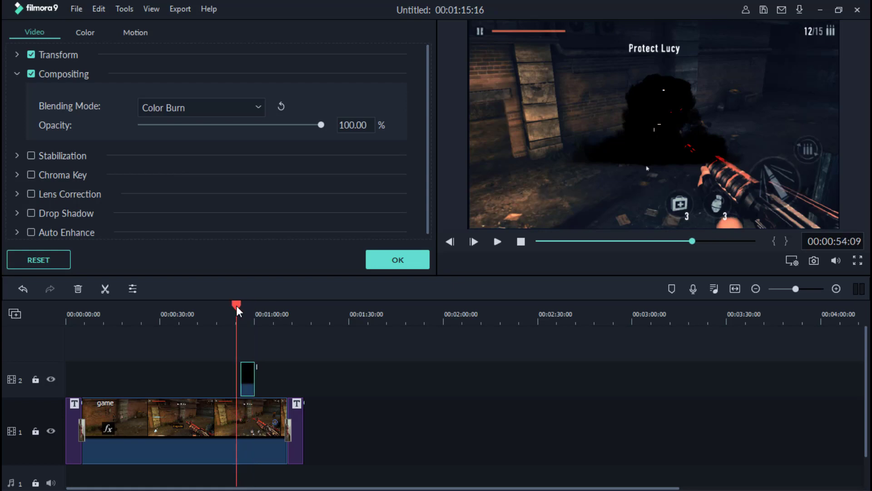
left_click(495, 240)
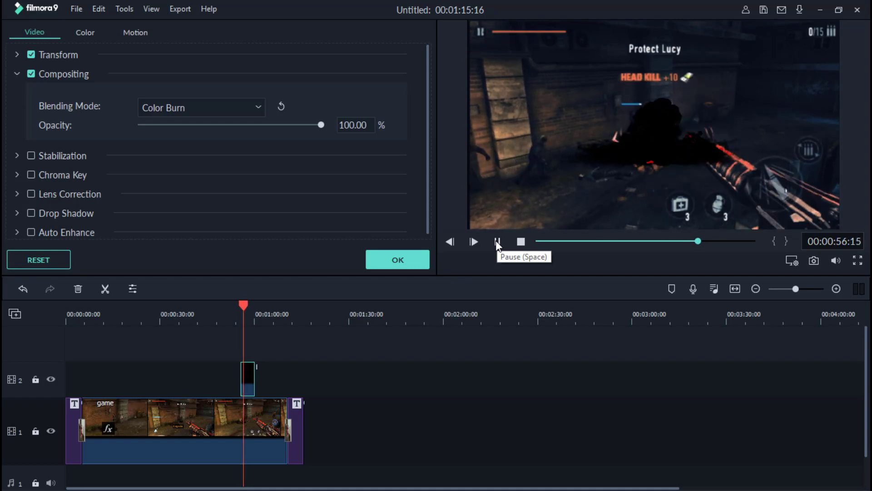
left_click(495, 241)
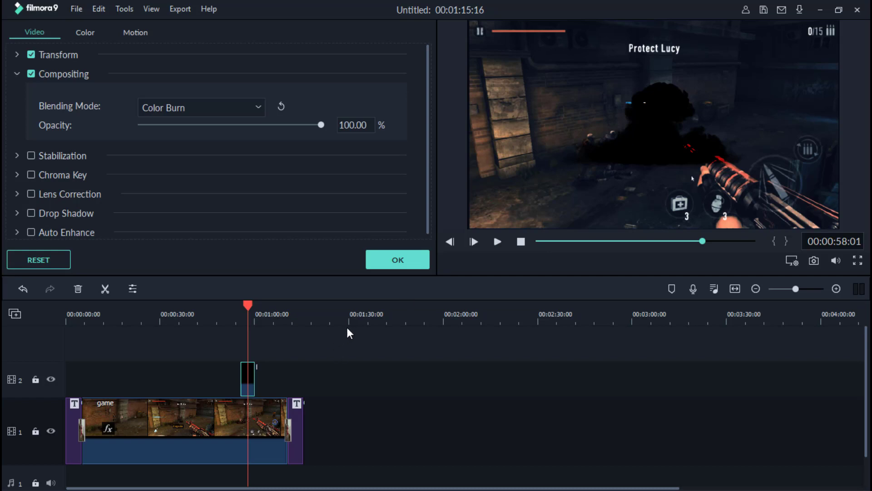
left_click(400, 258)
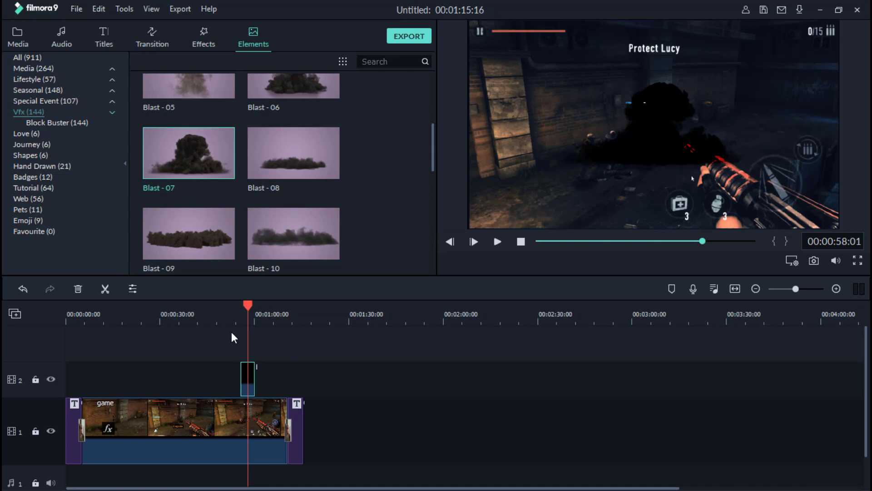
Zoom the timeline out and back in for a detailed view of the game clip from 00:00:12:20.
left_click_drag(204, 319, 84, 339)
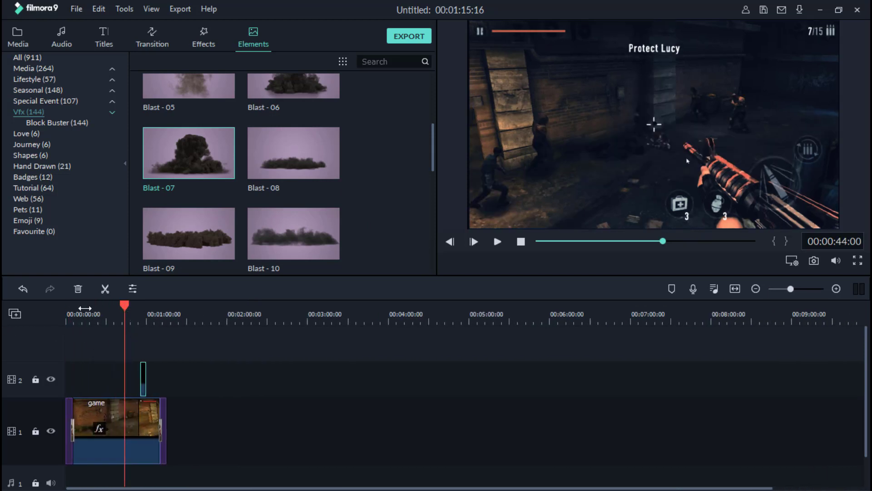
left_click_drag(126, 315, 47, 326)
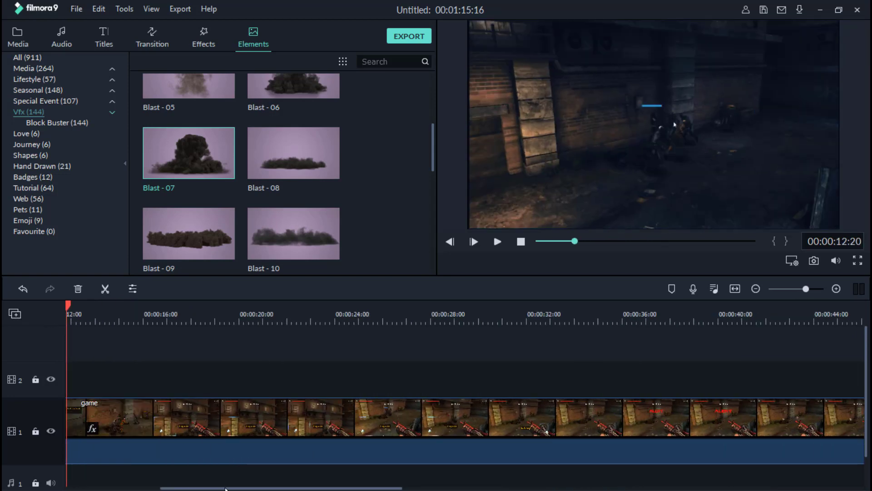
Play the edited video from the beginning of the timeline through the opener and into the game clip, pausing at 00:00:09:02.
left_click_drag(226, 488, 101, 481)
left_click_drag(371, 307, 22, 351)
left_click(497, 241)
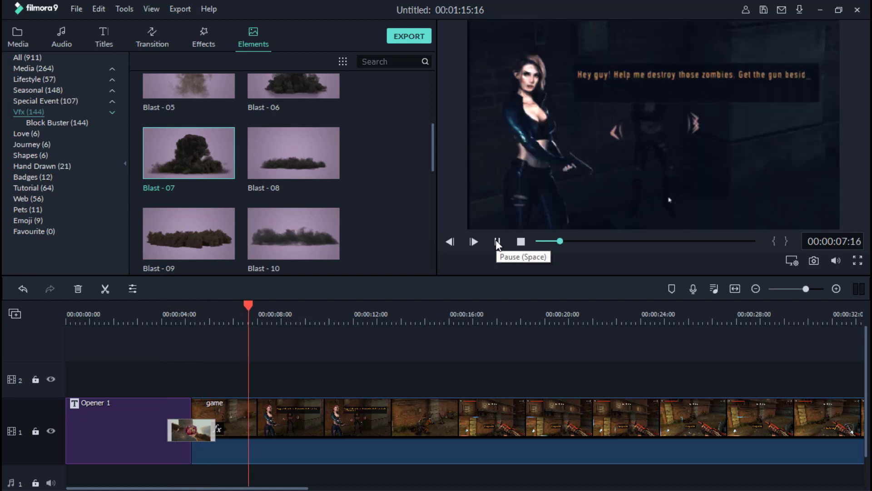
left_click(497, 241)
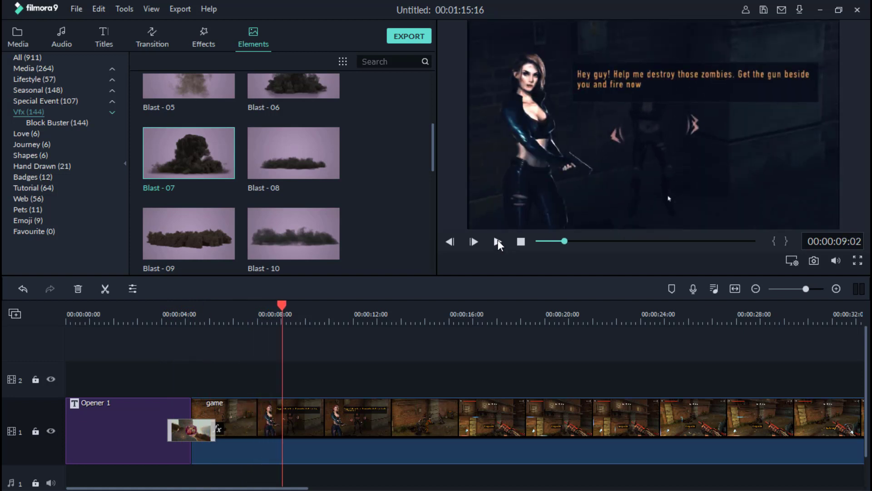
Open the project's video export settings and dismiss the offline connection notice.
left_click(178, 10)
left_click(185, 24)
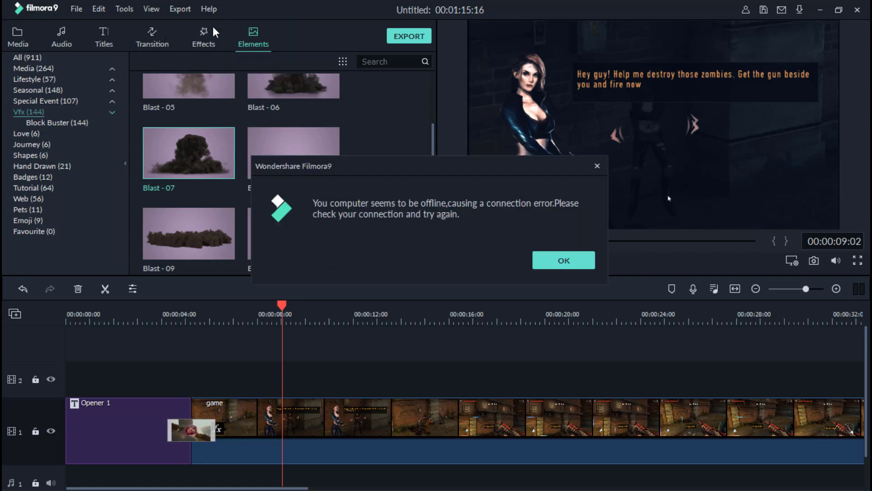
left_click(549, 263)
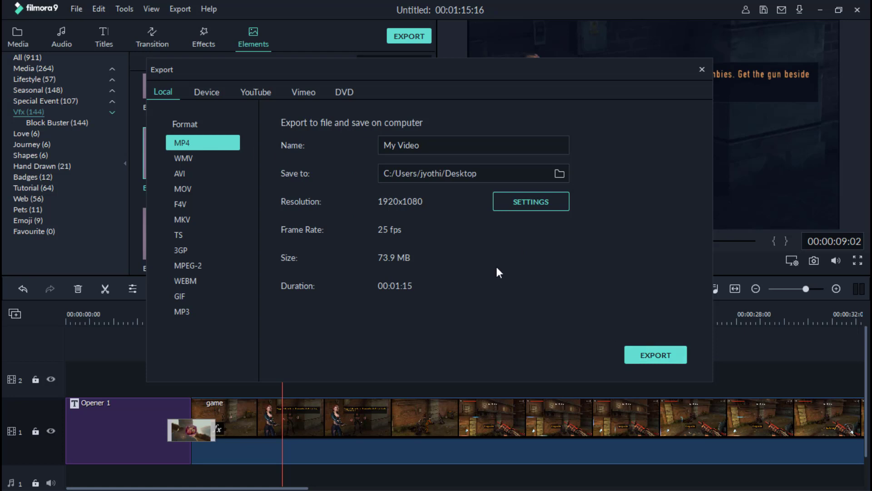
Try the WMV, AVI, MOV and F4V formats, settle on MP4, and export My Video to the desktop.
left_click(190, 164)
left_click(187, 173)
left_click(187, 190)
left_click(190, 209)
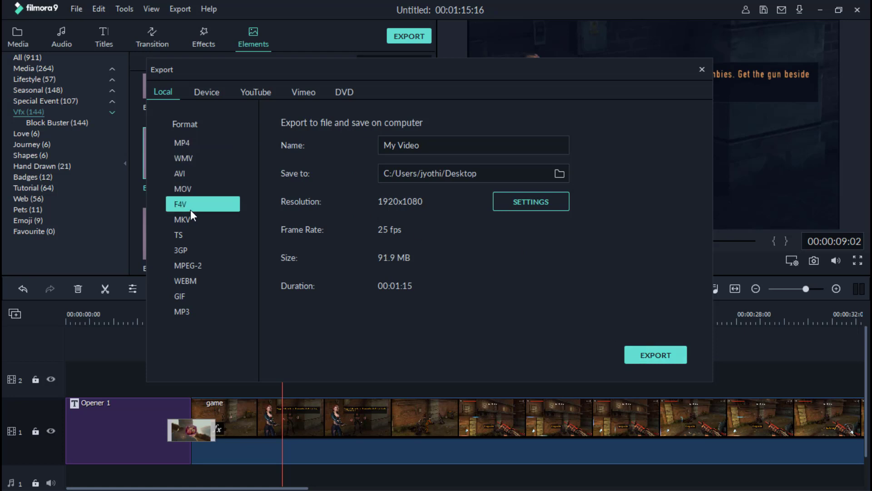
left_click(178, 139)
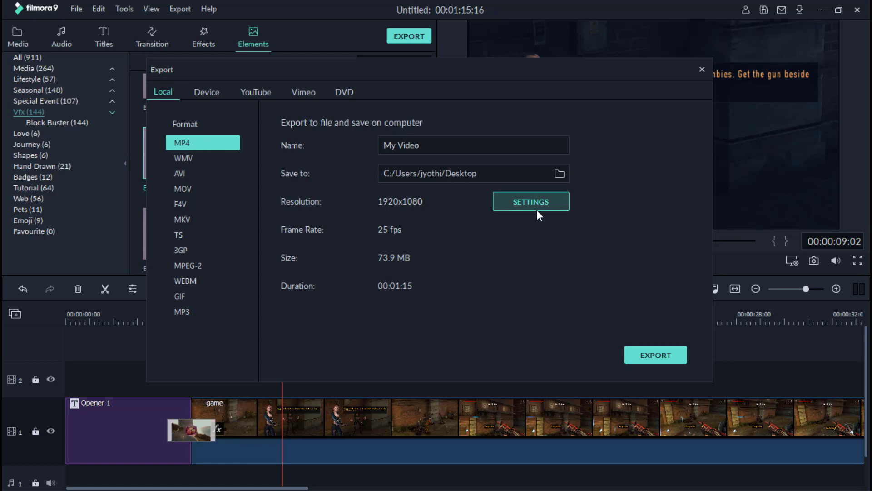
left_click(666, 356)
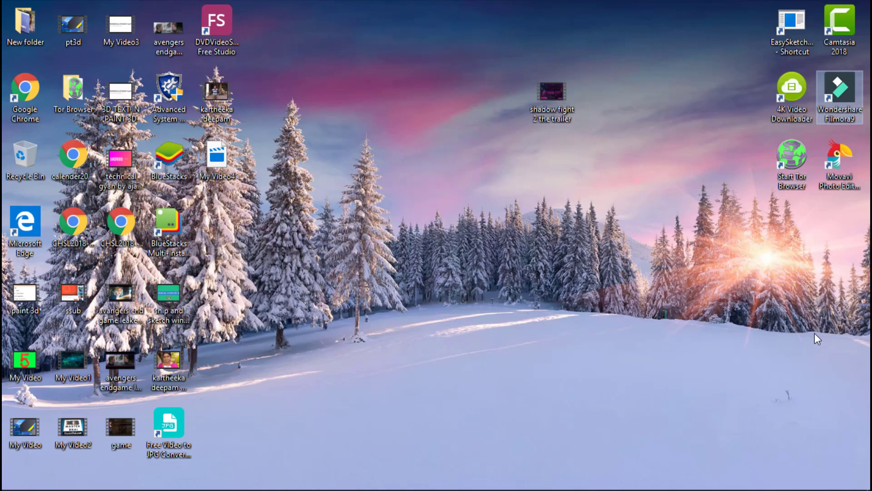
Switch back to Filmora9 and show the finished export in its destination folder.
left_click(234, 484)
left_click(204, 485)
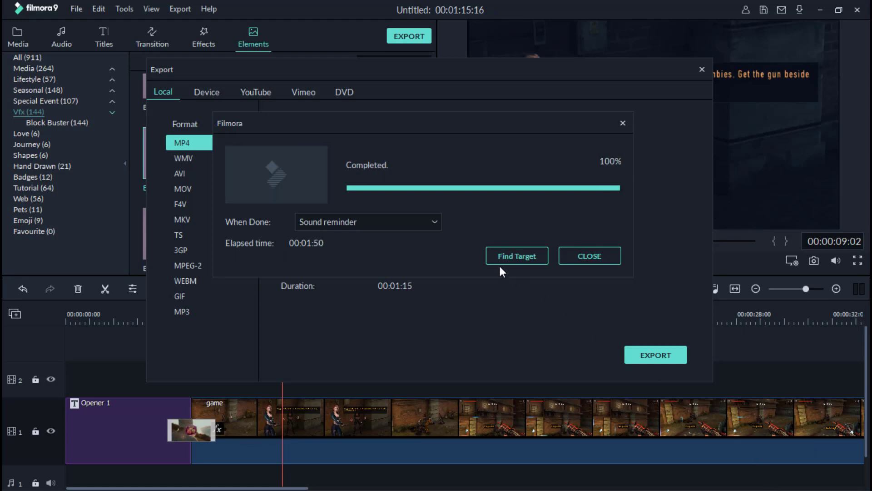
left_click(507, 260)
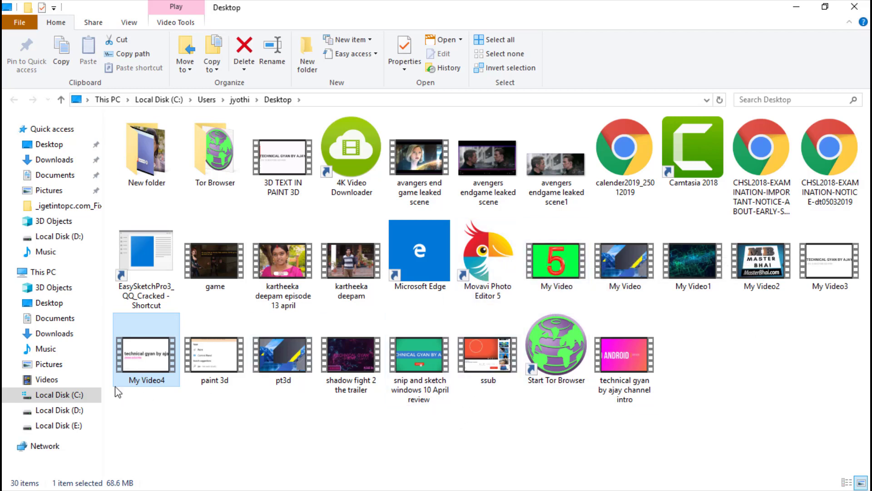
Play the exported My Video4 file, skip ahead through the opener and game scenes, and pause at 00:00:26.
double_click(134, 362)
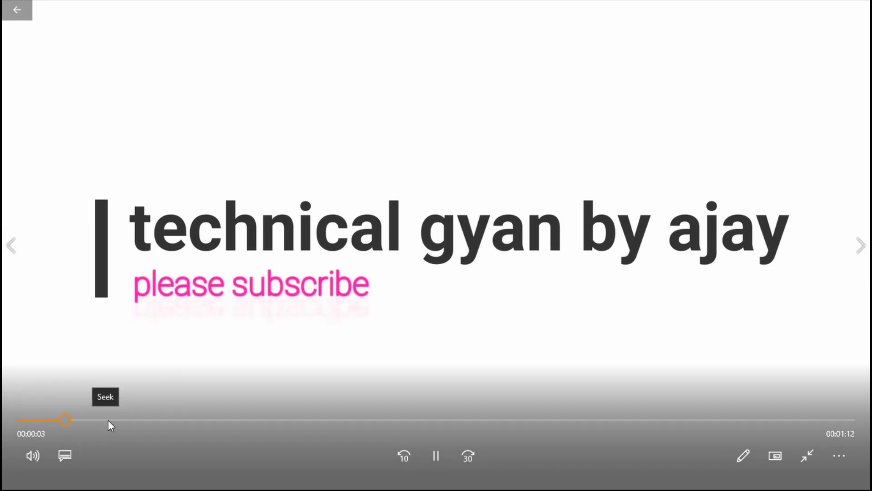
left_click(107, 419)
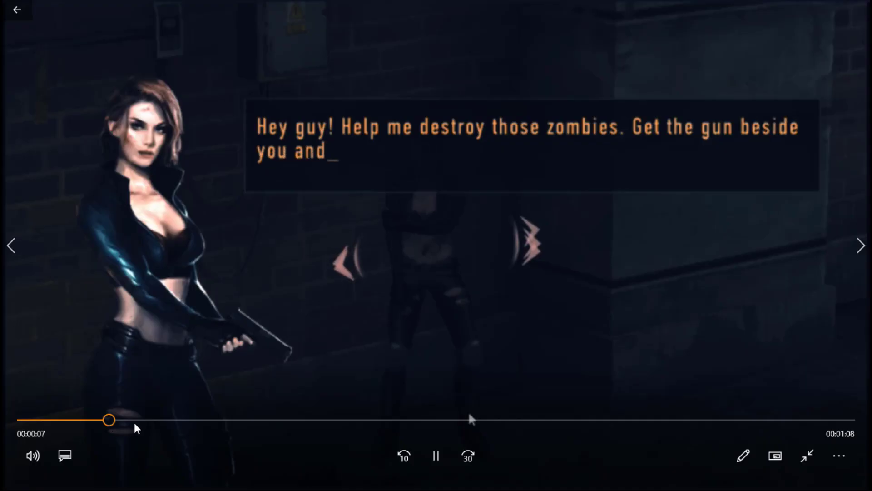
left_click(200, 421)
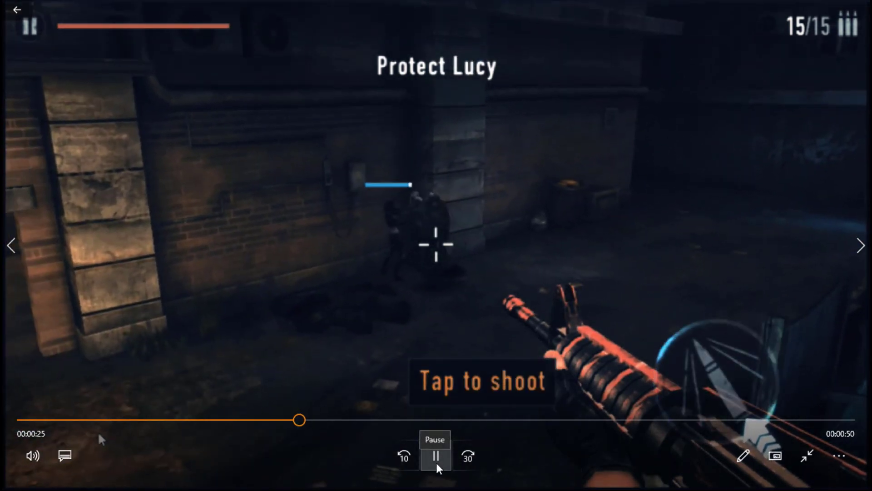
left_click(436, 458)
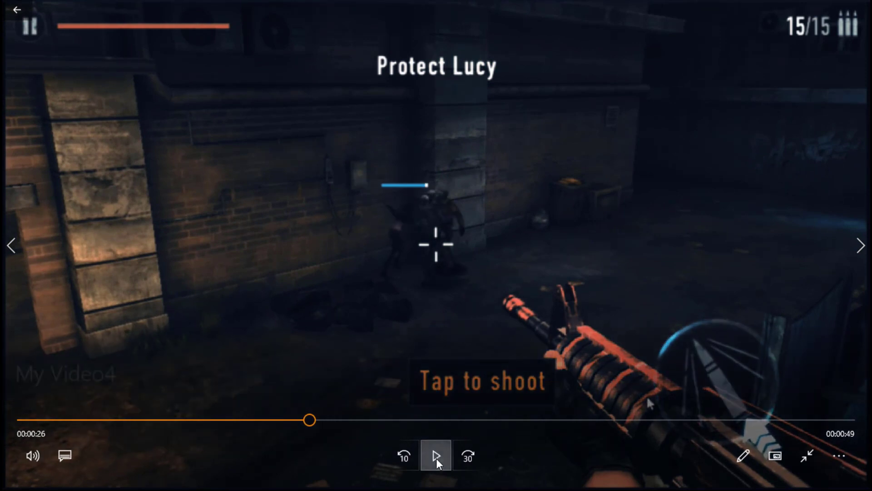
Exit the full-screen playback and close both the video player and the Desktop folder window.
left_click(807, 455)
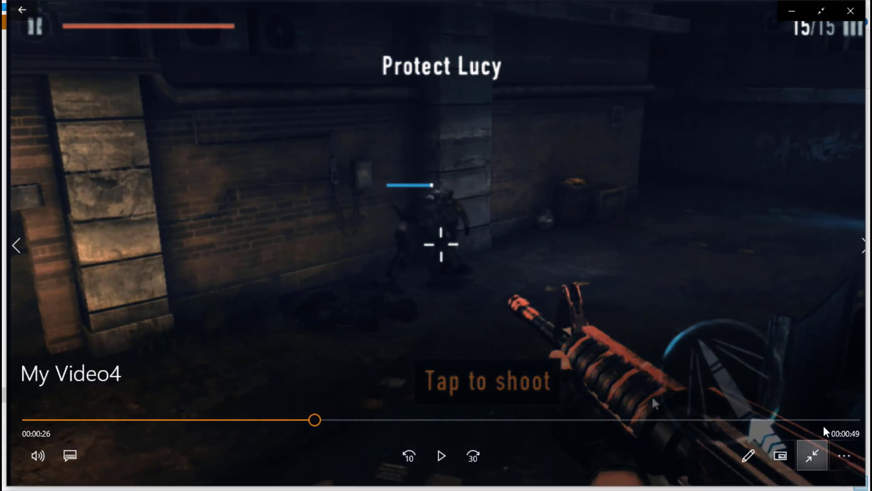
left_click(857, 12)
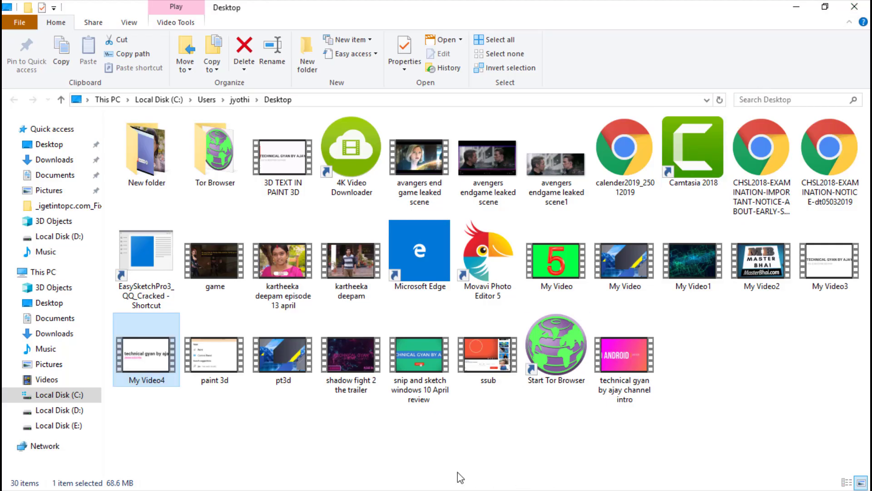
left_click(853, 8)
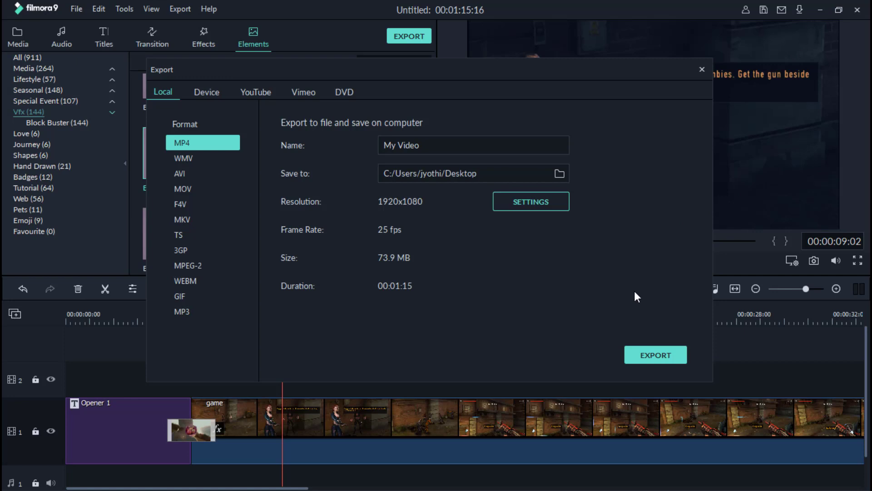
Close the export settings and quit Filmora9 without saving the project changes.
left_click(703, 71)
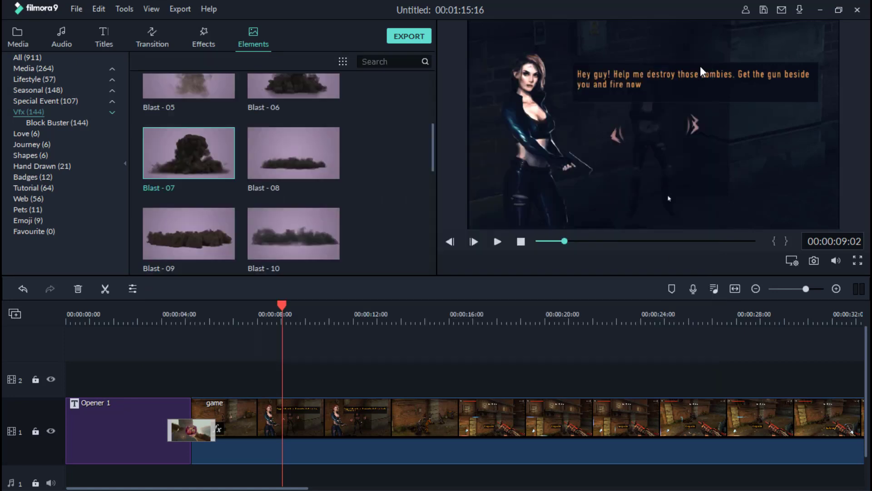
left_click(856, 10)
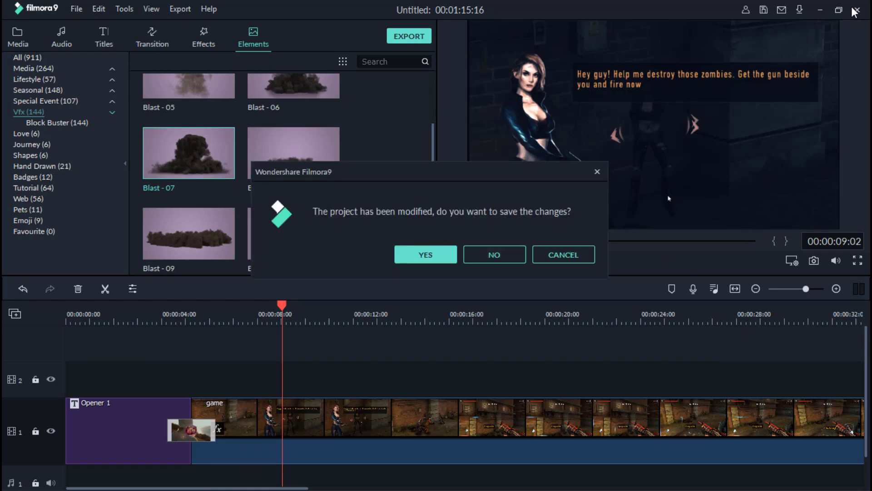
left_click(483, 259)
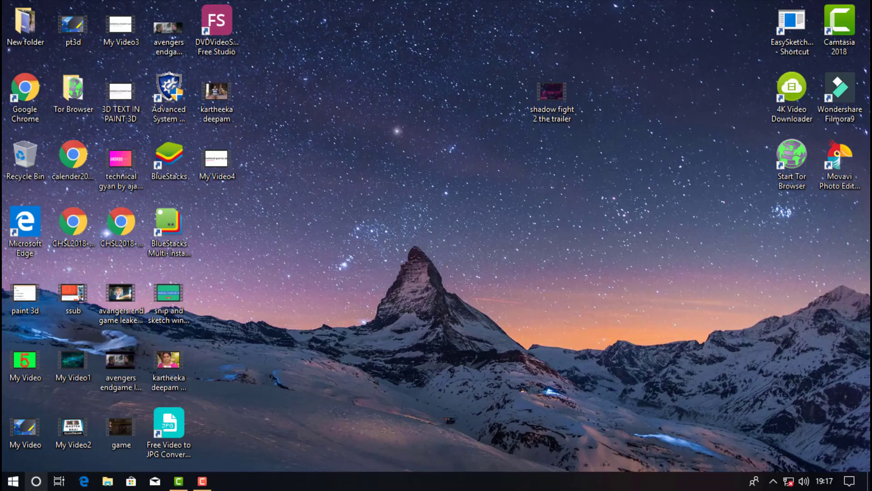